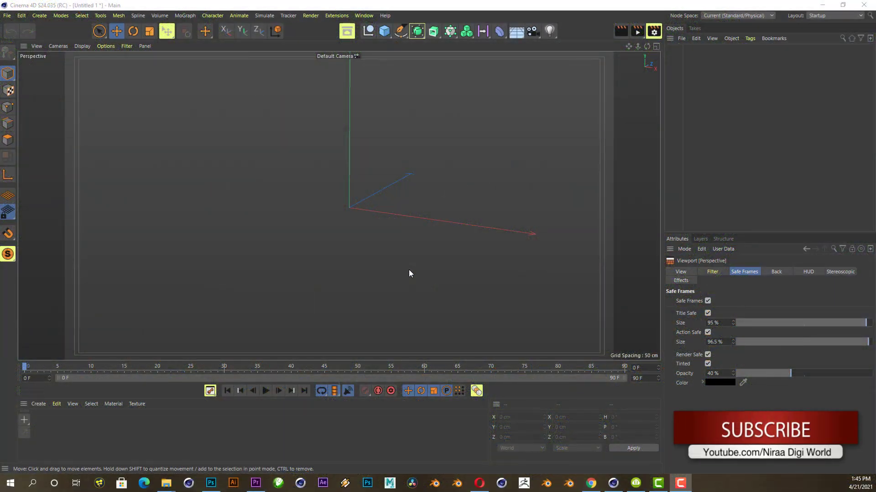
- Add a 600 × 100 × 600 cm Landscape terrain, then view it from a low side angle
{"action": "middle_click_drag", "start_coordinate": [262, 237], "coordinate": [407, 156]}
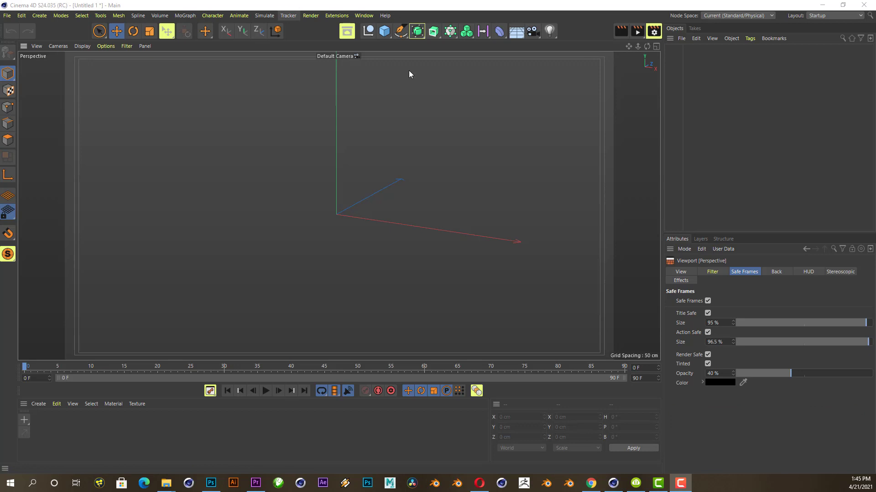
{"action": "left_click", "coordinate": [386, 35]}
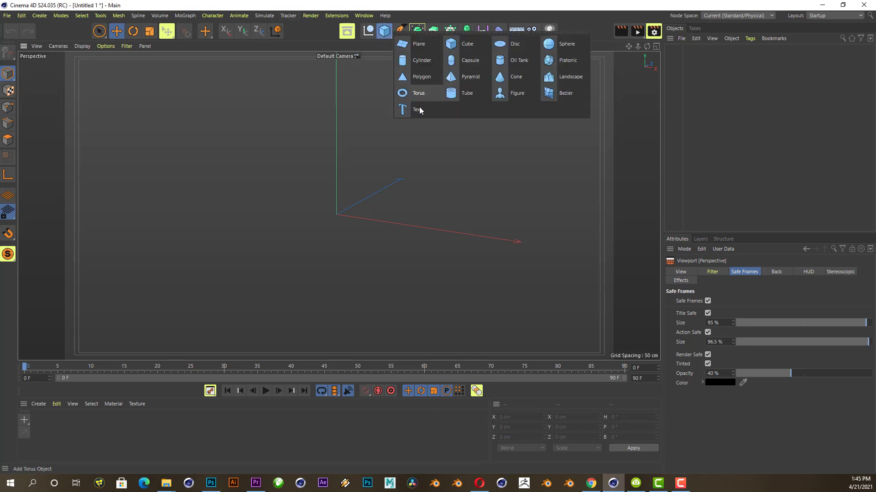
{"action": "left_click", "coordinate": [549, 76]}
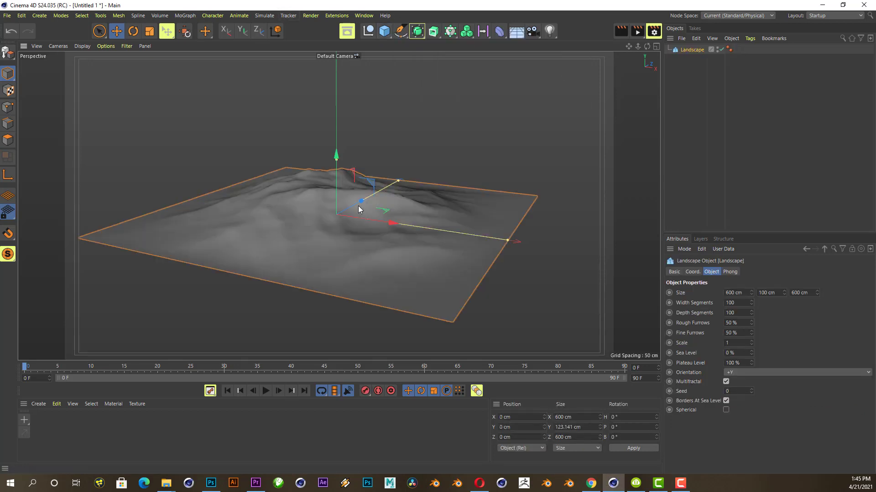
{"action": "scroll", "coordinate": [338, 218], "scroll_direction": "up", "scroll_amount": 2}
{"action": "scroll", "coordinate": [352, 190], "scroll_direction": "up", "scroll_amount": 3}
{"action": "scroll", "coordinate": [352, 190], "scroll_direction": "up", "scroll_amount": 2}
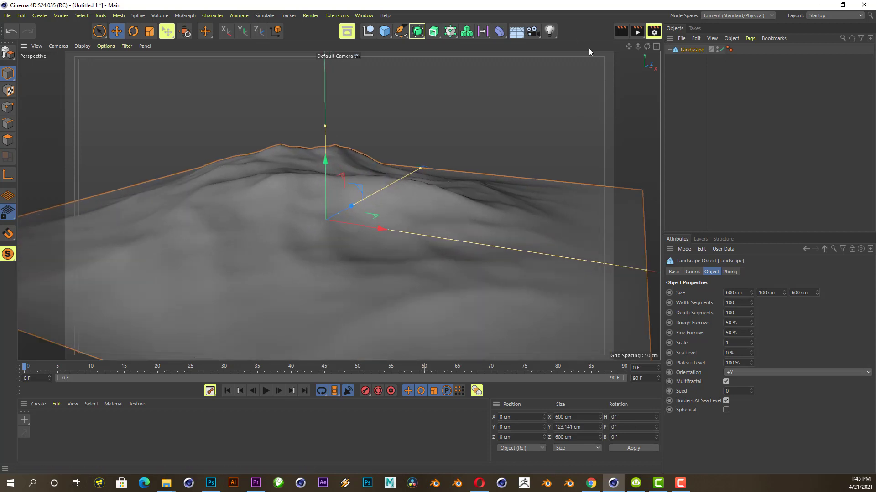
{"action": "left_click_drag", "start_coordinate": [645, 46], "coordinate": [593, 54]}
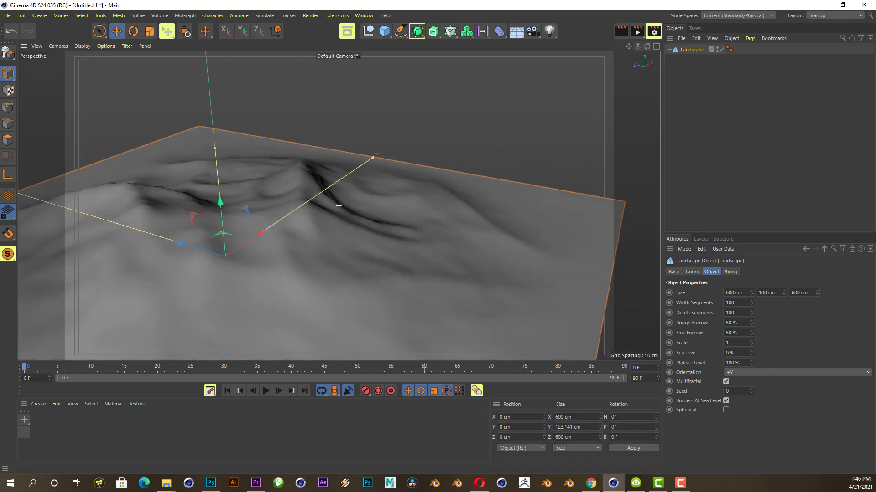
{"action": "mouse_move", "coordinate": [338, 206]}
{"action": "left_mouse_down"}
{"action": "mouse_move", "coordinate": [276, 180]}
{"action": "mouse_move", "coordinate": [279, 166]}
{"action": "left_mouse_up"}
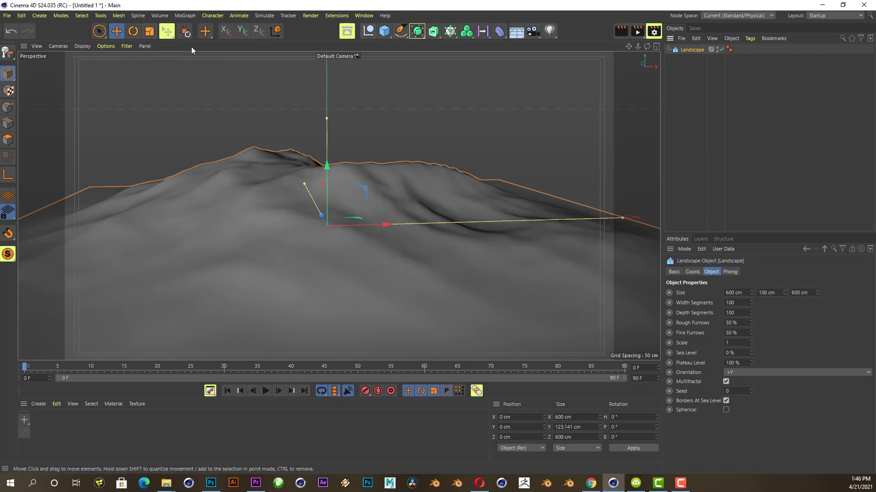
- Activate the Scatter Pen from the Place tool flyout
{"action": "left_click", "coordinate": [173, 36]}
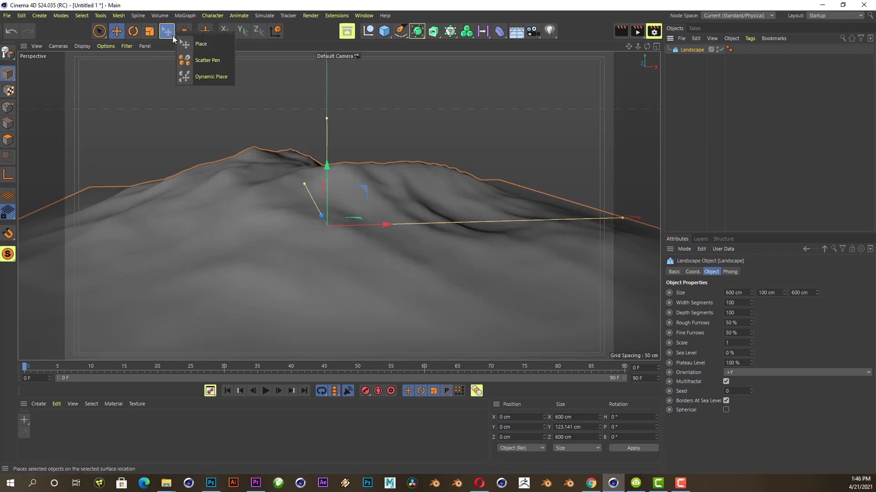
{"action": "left_click", "coordinate": [201, 59]}
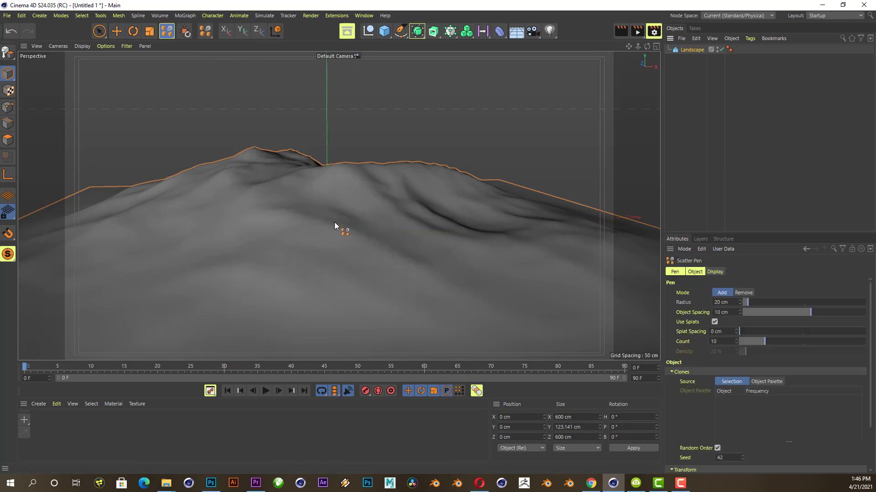
{"action": "left_click_drag", "start_coordinate": [335, 223], "coordinate": [160, 205], "text": "alt"}
{"action": "scroll", "coordinate": [434, 199], "scroll_direction": "up", "scroll_amount": 1}
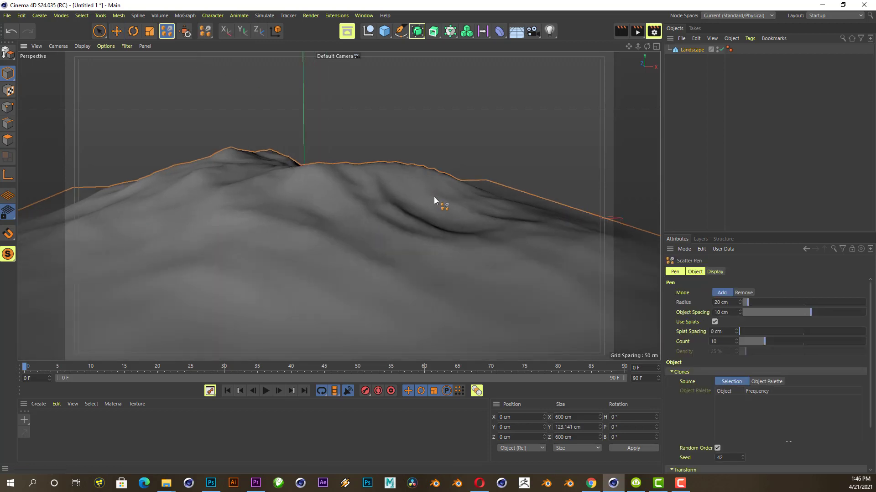
- Show the Asset Browser from the Window menu and widen it and its folder tree
{"action": "left_click", "coordinate": [363, 16]}
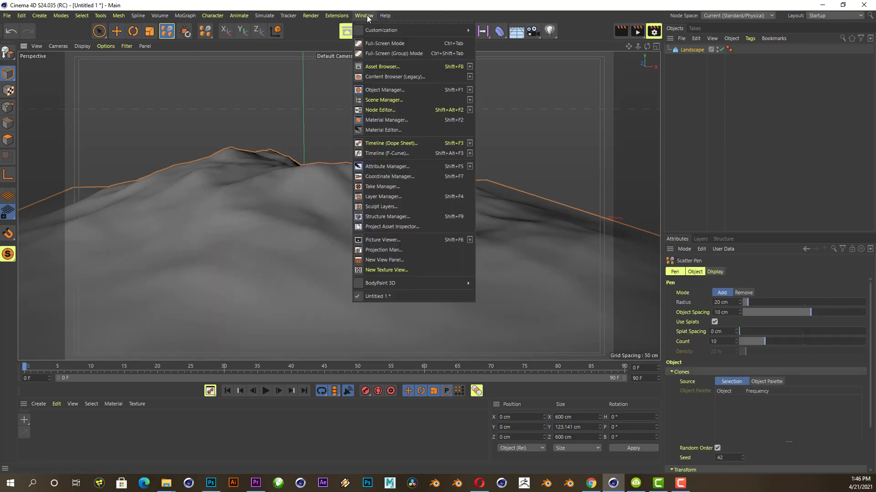
{"action": "left_click", "coordinate": [385, 67]}
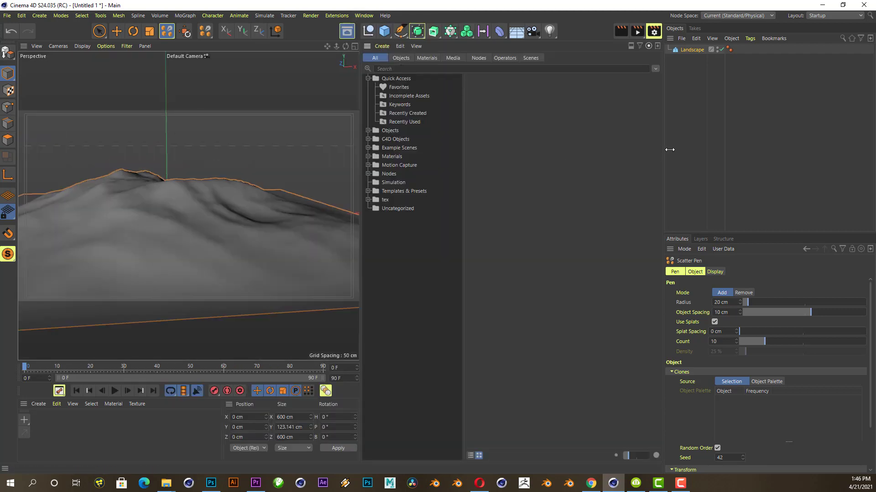
{"action": "left_click_drag", "start_coordinate": [664, 153], "coordinate": [737, 151]}
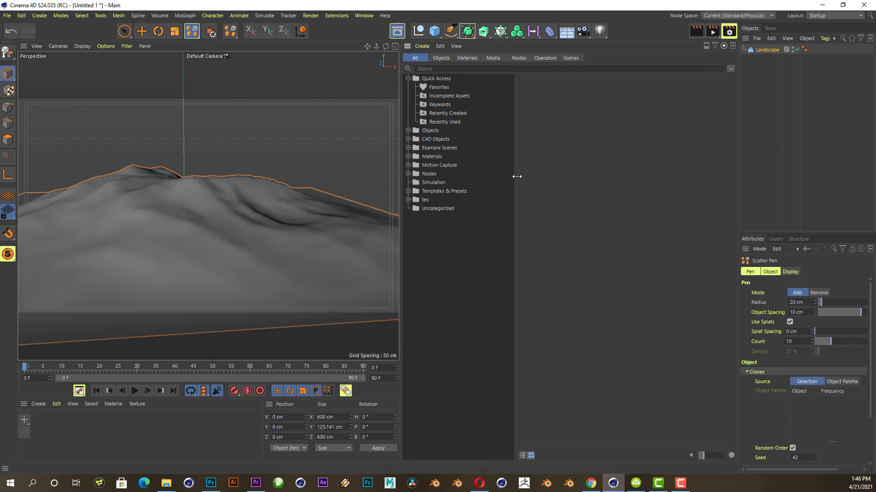
{"action": "left_click_drag", "start_coordinate": [520, 176], "coordinate": [612, 175]}
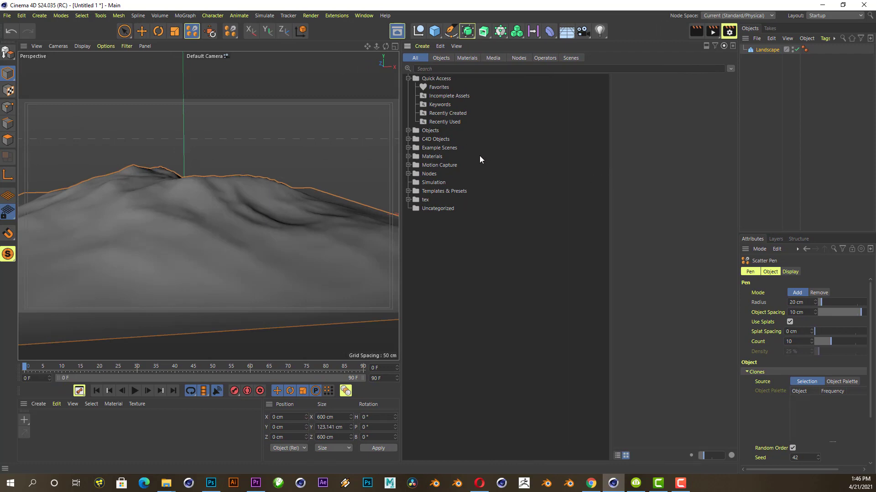
- Browse the asset tree to Objects > Plants > European Trees Mature
{"action": "left_click", "coordinate": [409, 131]}
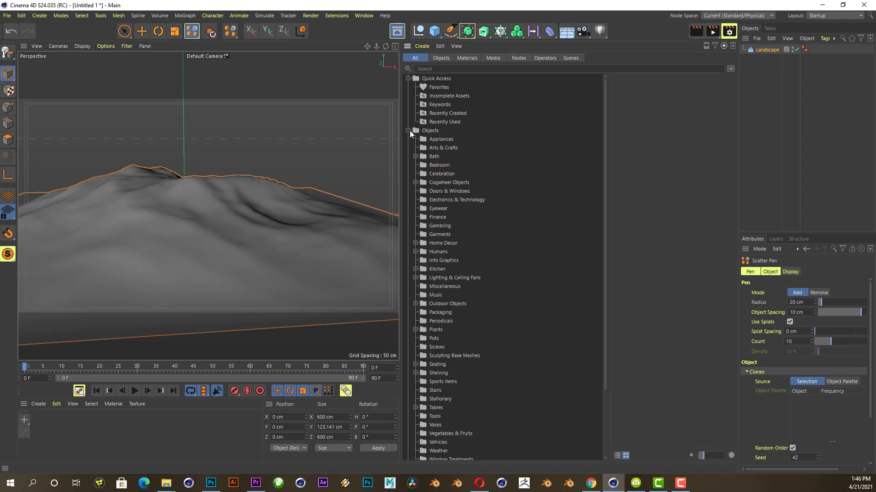
{"action": "left_click", "coordinate": [438, 331]}
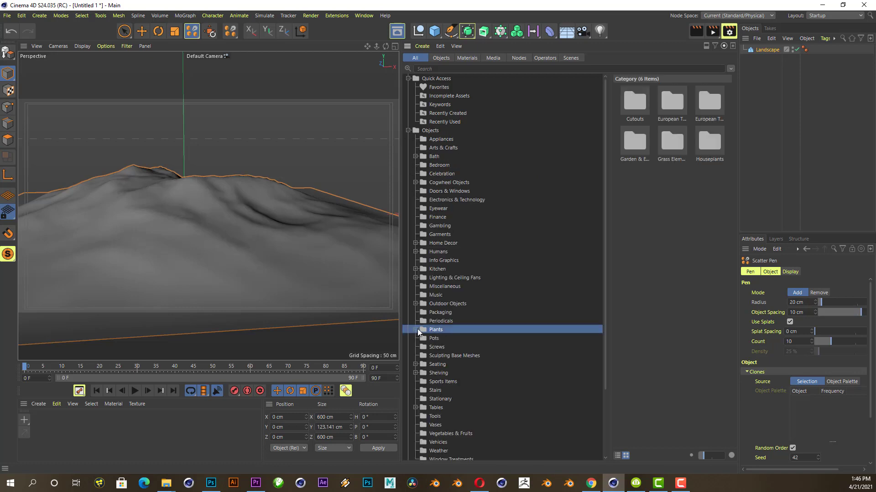
{"action": "left_click", "coordinate": [416, 330]}
{"action": "left_click", "coordinate": [446, 340]}
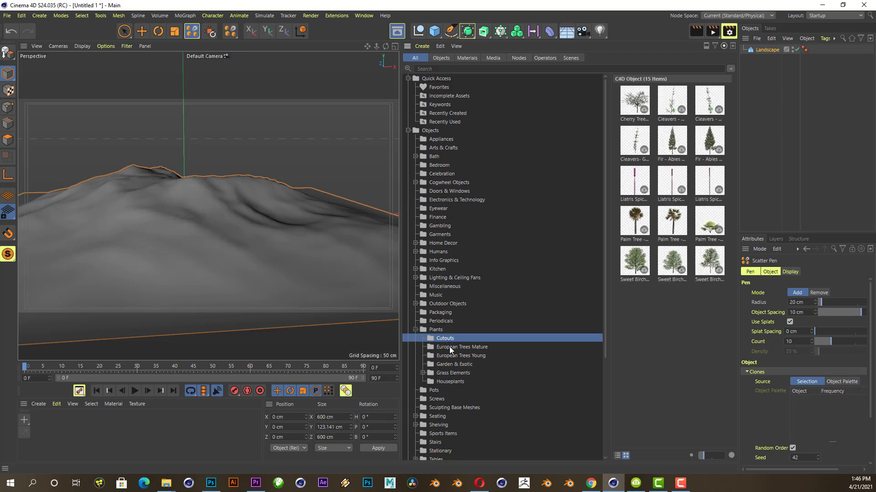
{"action": "left_click", "coordinate": [451, 348]}
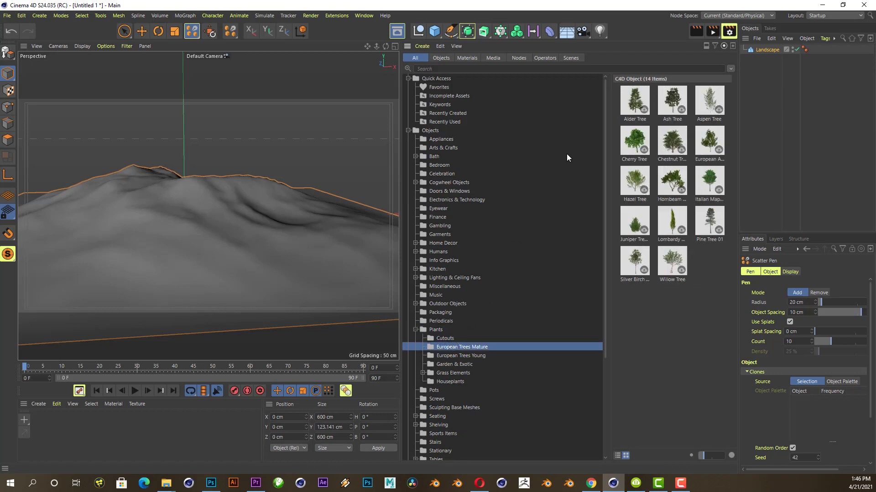
- Insert the Cherry Tree asset onto the landscape and zoom the viewport to check it
{"action": "double_click", "coordinate": [632, 145]}
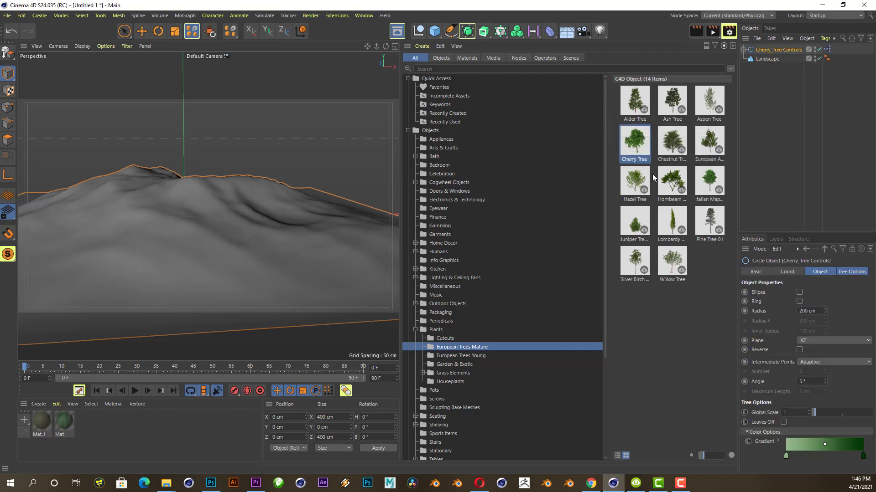
{"action": "scroll", "coordinate": [201, 229], "scroll_direction": "down", "scroll_amount": 2}
{"action": "scroll", "coordinate": [216, 238], "scroll_direction": "down", "scroll_amount": 3}
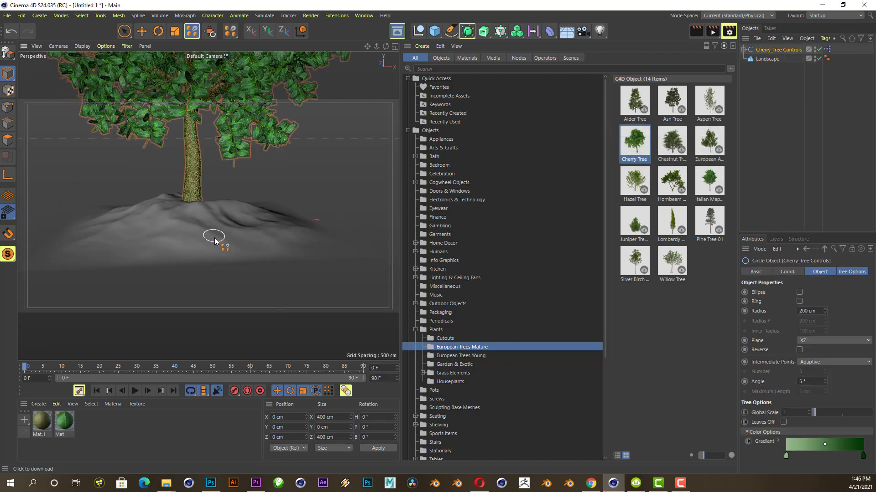
{"action": "scroll", "coordinate": [217, 240], "scroll_direction": "down", "scroll_amount": 2}
{"action": "scroll", "coordinate": [230, 134], "scroll_direction": "up", "scroll_amount": 1}
{"action": "scroll", "coordinate": [209, 166], "scroll_direction": "up", "scroll_amount": 2}
{"action": "scroll", "coordinate": [202, 255], "scroll_direction": "up", "scroll_amount": 2}
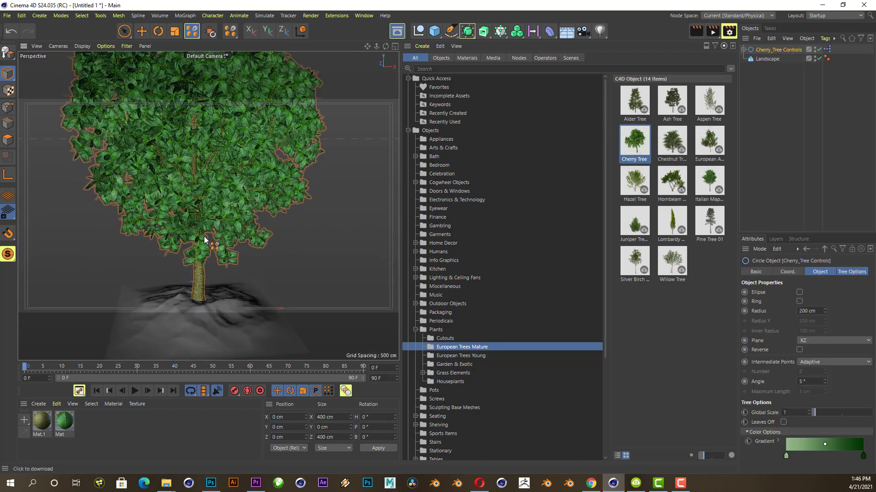
{"action": "scroll", "coordinate": [216, 138], "scroll_direction": "up", "scroll_amount": 2}
{"action": "scroll", "coordinate": [221, 201], "scroll_direction": "up", "scroll_amount": 2}
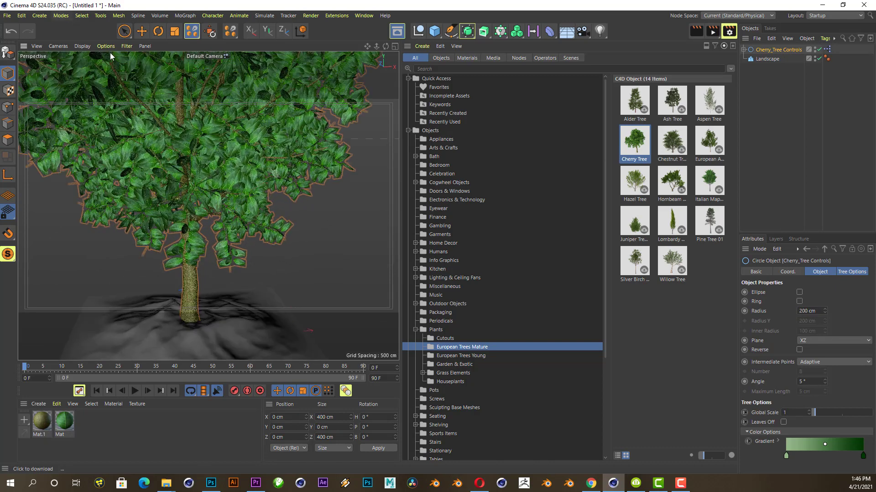
{"action": "scroll", "coordinate": [229, 125], "scroll_direction": "down", "scroll_amount": 2}
{"action": "scroll", "coordinate": [201, 173], "scroll_direction": "down", "scroll_amount": 2}
{"action": "scroll", "coordinate": [196, 187], "scroll_direction": "down", "scroll_amount": 2}
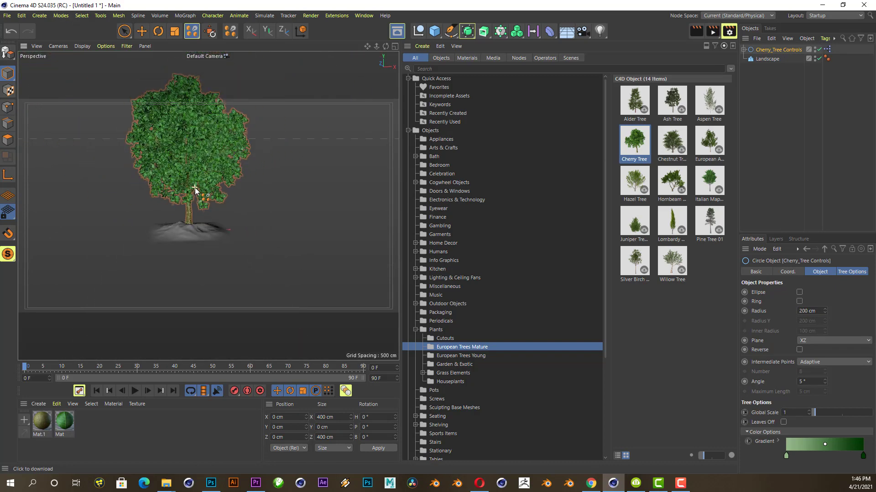
{"action": "scroll", "coordinate": [206, 162], "scroll_direction": "down", "scroll_amount": 1}
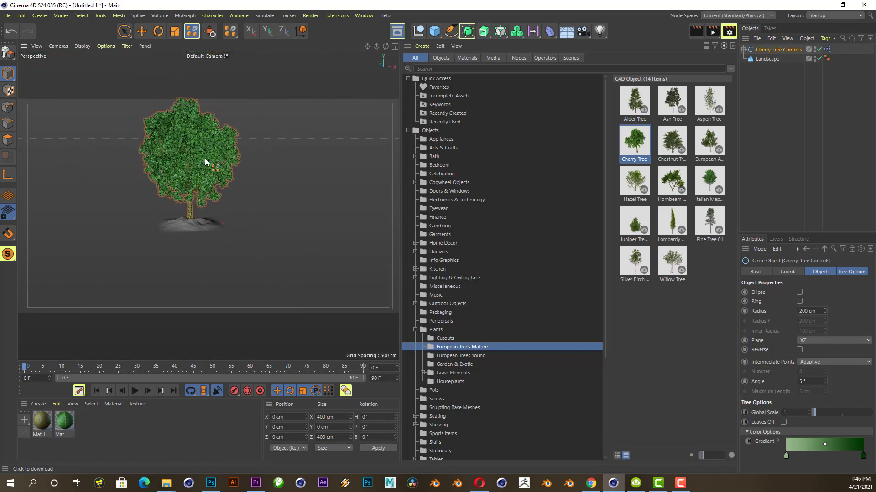
{"action": "left_click", "coordinate": [141, 31]}
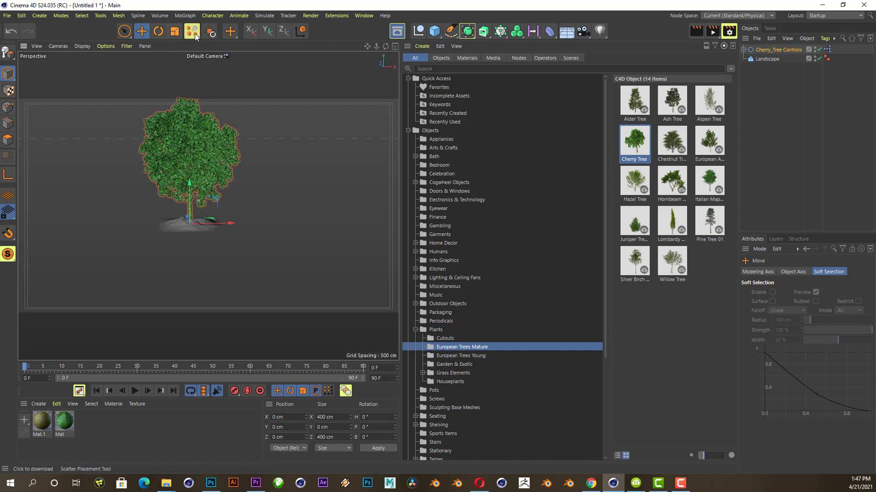
- Shrink the cherry tree to about 120 cm and raise it so its trunk meets the hill
{"action": "left_click", "coordinate": [195, 36]}
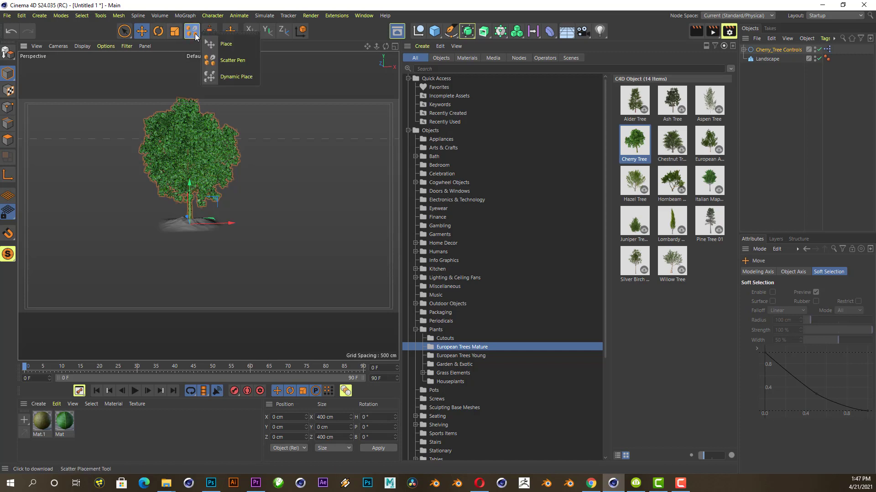
{"action": "left_click", "coordinate": [232, 61]}
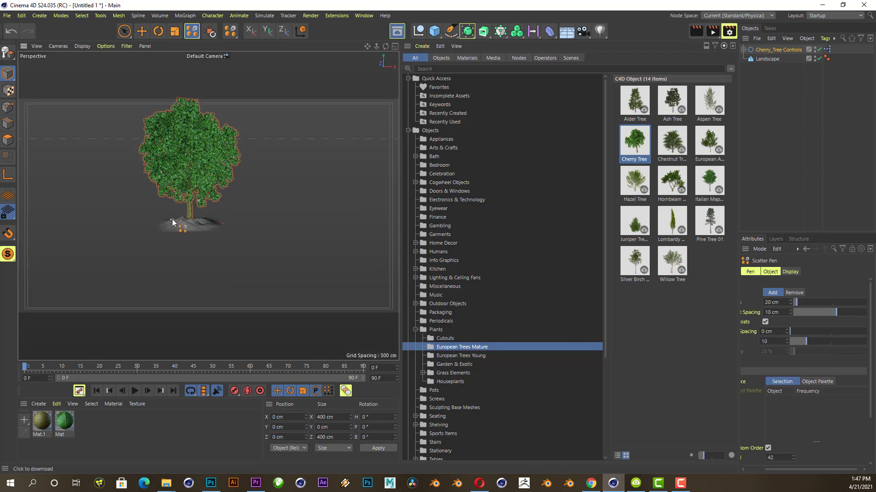
{"action": "scroll", "coordinate": [173, 223], "scroll_direction": "up", "scroll_amount": 2}
{"action": "scroll", "coordinate": [172, 222], "scroll_direction": "up", "scroll_amount": 3}
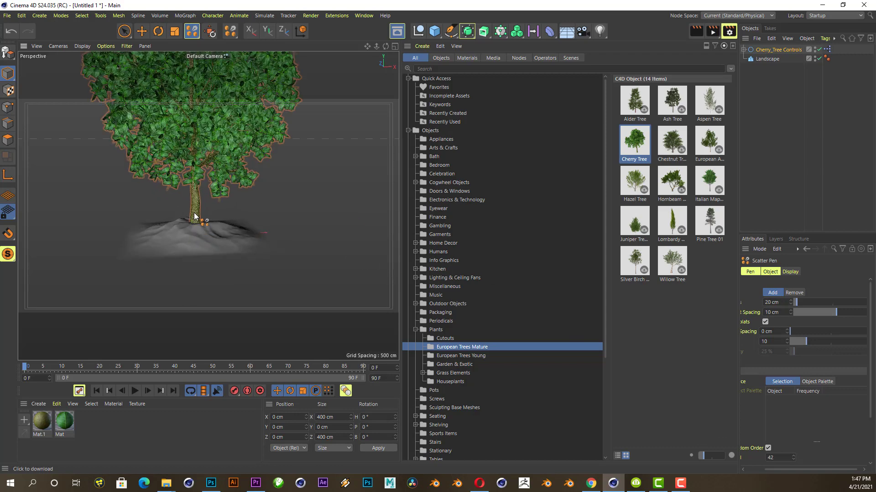
{"action": "left_click", "coordinate": [175, 31]}
{"action": "left_click_drag", "start_coordinate": [332, 180], "coordinate": [194, 244]}
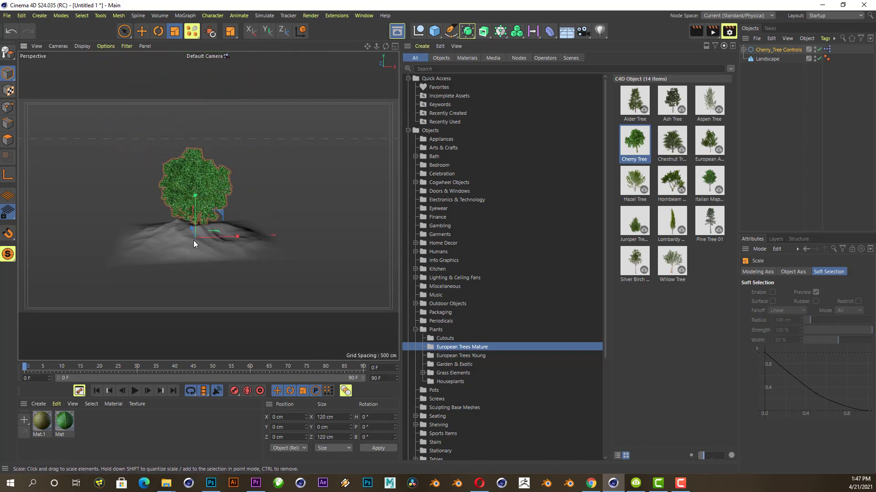
{"action": "scroll", "coordinate": [194, 242], "scroll_direction": "up", "scroll_amount": 2}
{"action": "scroll", "coordinate": [215, 226], "scroll_direction": "up", "scroll_amount": 3}
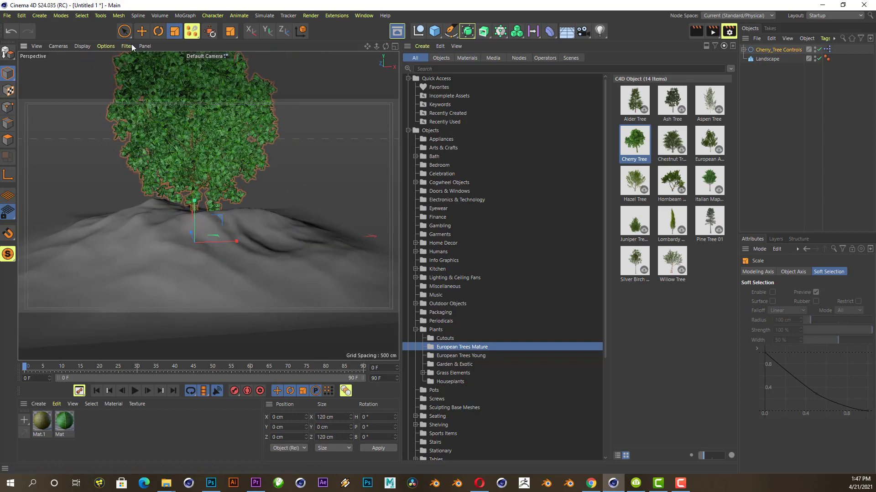
{"action": "key", "text": "e"}
{"action": "left_click_drag", "start_coordinate": [199, 210], "coordinate": [199, 185]}
{"action": "scroll", "coordinate": [164, 174], "scroll_direction": "down", "scroll_amount": 2}
{"action": "scroll", "coordinate": [173, 205], "scroll_direction": "down", "scroll_amount": 1}
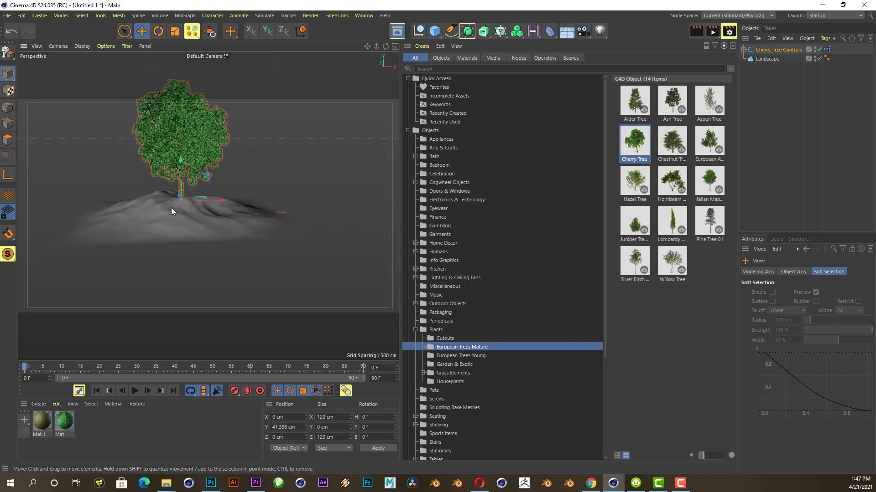
{"action": "scroll", "coordinate": [185, 206], "scroll_direction": "up", "scroll_amount": 1}
- Shrink the tree to about 68 cm and slide it left and up onto the hill
{"action": "key", "text": "t"}
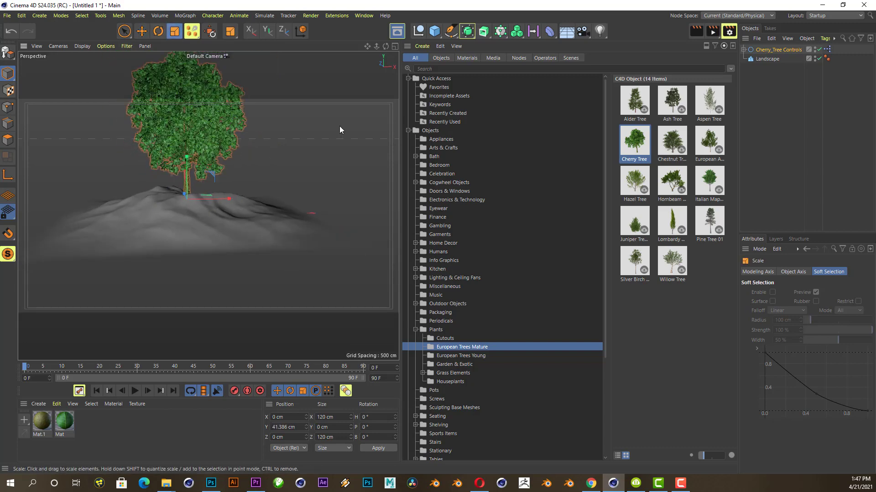
{"action": "left_click_drag", "start_coordinate": [340, 129], "coordinate": [187, 189]}
{"action": "scroll", "coordinate": [187, 190], "scroll_direction": "up", "scroll_amount": 3}
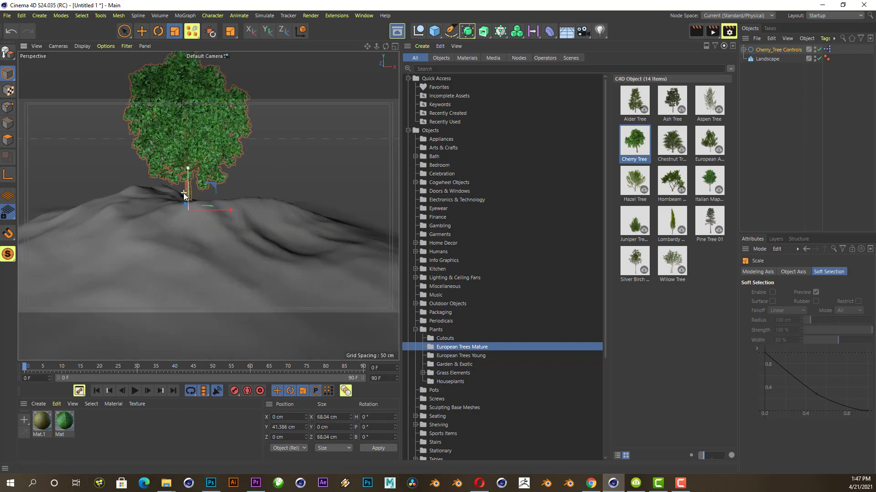
{"action": "scroll", "coordinate": [185, 195], "scroll_direction": "up", "scroll_amount": 2}
{"action": "left_click", "coordinate": [141, 31]}
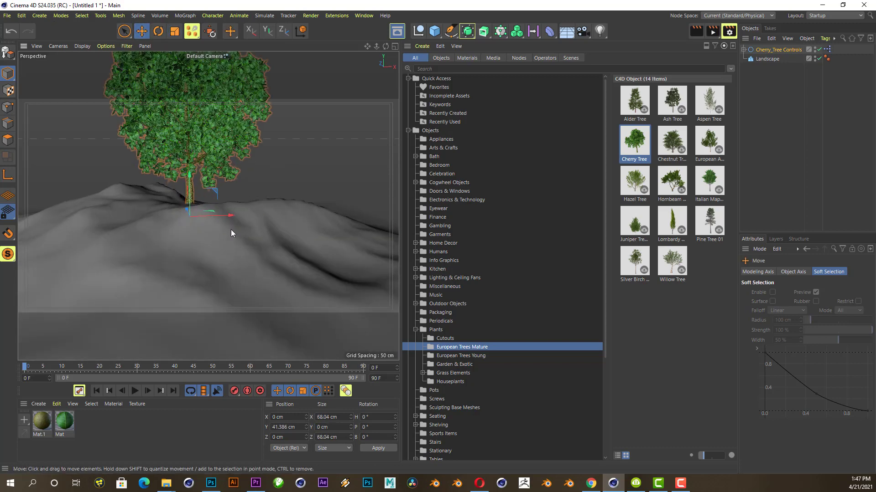
{"action": "left_click_drag", "start_coordinate": [221, 215], "coordinate": [182, 216]}
{"action": "left_click_drag", "start_coordinate": [139, 179], "coordinate": [138, 164]}
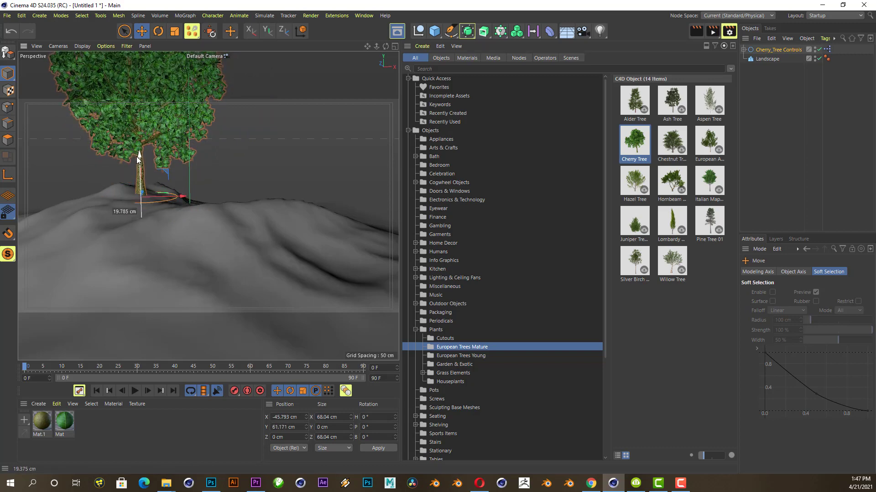
{"action": "scroll", "coordinate": [176, 214], "scroll_direction": "down", "scroll_amount": 5}
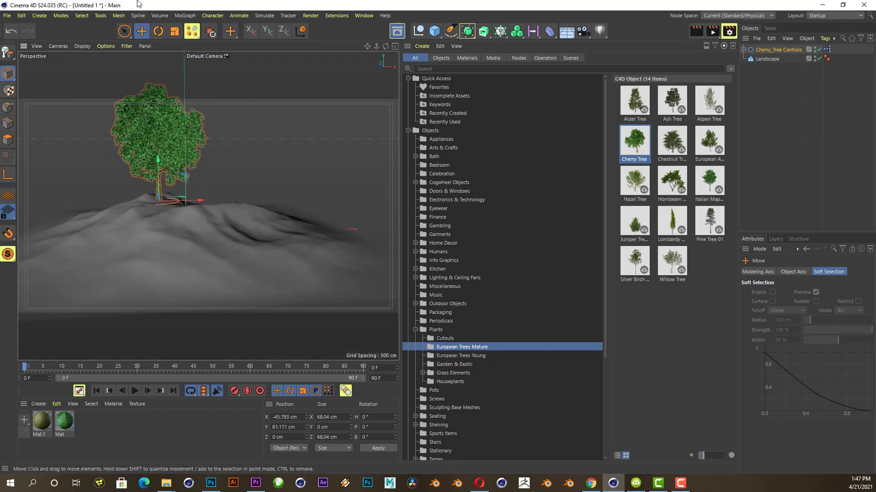
- Shrink the tree to 50.35 cm and settle it on the hilltop at Y 59.906 cm
{"action": "left_click", "coordinate": [174, 31]}
{"action": "left_click_drag", "start_coordinate": [263, 114], "coordinate": [196, 136]}
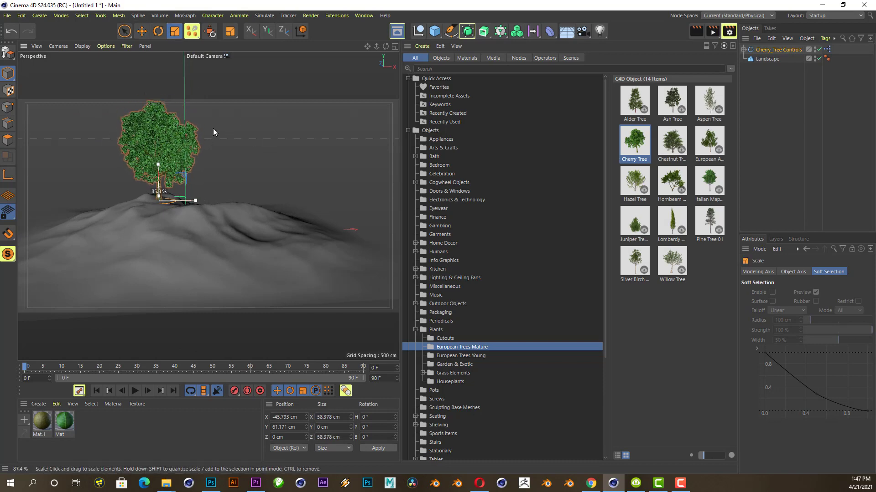
{"action": "left_click", "coordinate": [142, 31]}
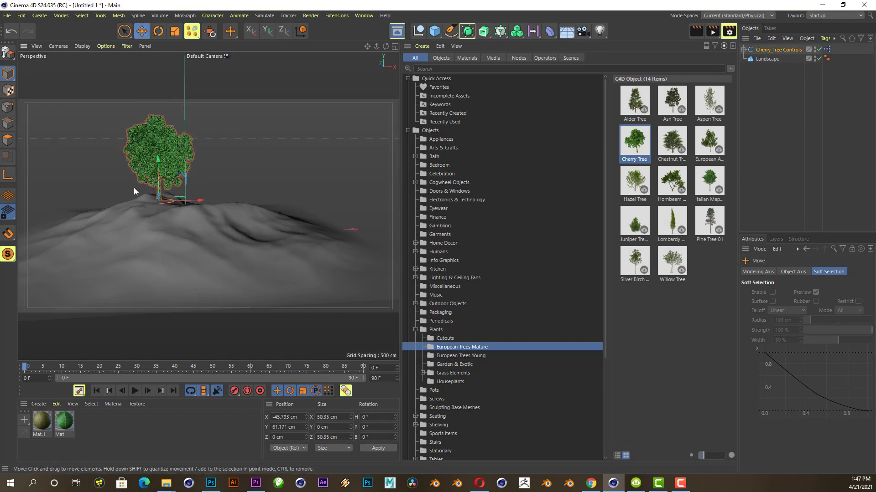
{"action": "scroll", "coordinate": [133, 190], "scroll_direction": "up", "scroll_amount": 5}
{"action": "mouse_move", "coordinate": [177, 182]}
{"action": "left_mouse_down"}
{"action": "mouse_move", "coordinate": [177, 163]}
{"action": "mouse_move", "coordinate": [177, 185]}
{"action": "left_mouse_up"}
{"action": "scroll", "coordinate": [164, 269], "scroll_direction": "down", "scroll_amount": 4}
{"action": "scroll", "coordinate": [205, 169], "scroll_direction": "down", "scroll_amount": 1}
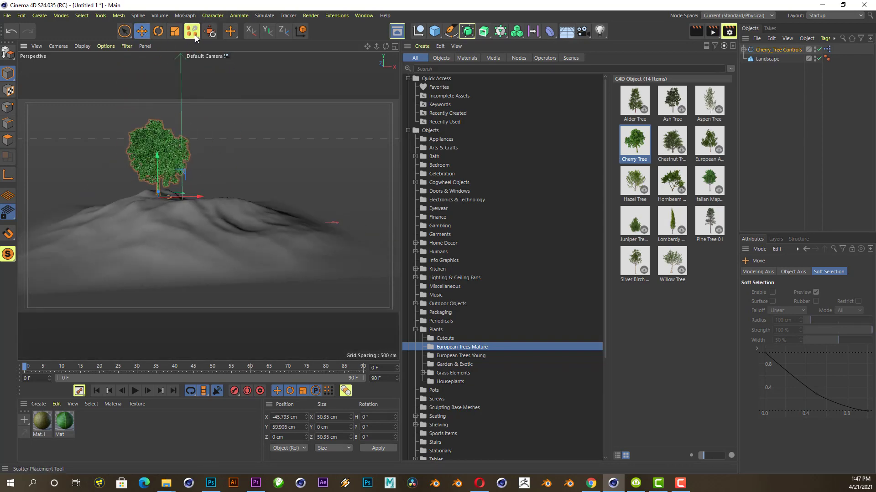
- Paint four Cherry Trees with the Scatter Pen on the left slope, centre, right and left foreground
{"action": "left_click", "coordinate": [192, 31]}
{"action": "left_click", "coordinate": [232, 64]}
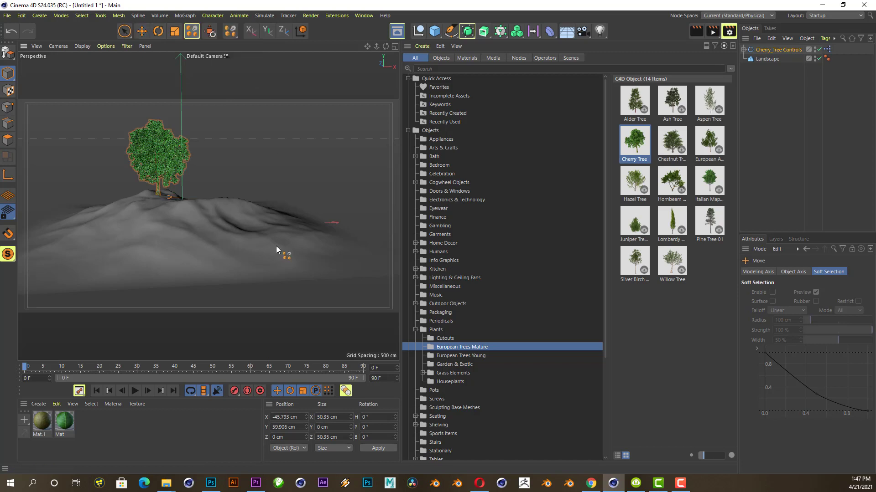
{"action": "scroll", "coordinate": [182, 218], "scroll_direction": "up", "scroll_amount": 3}
{"action": "scroll", "coordinate": [178, 228], "scroll_direction": "up", "scroll_amount": 2}
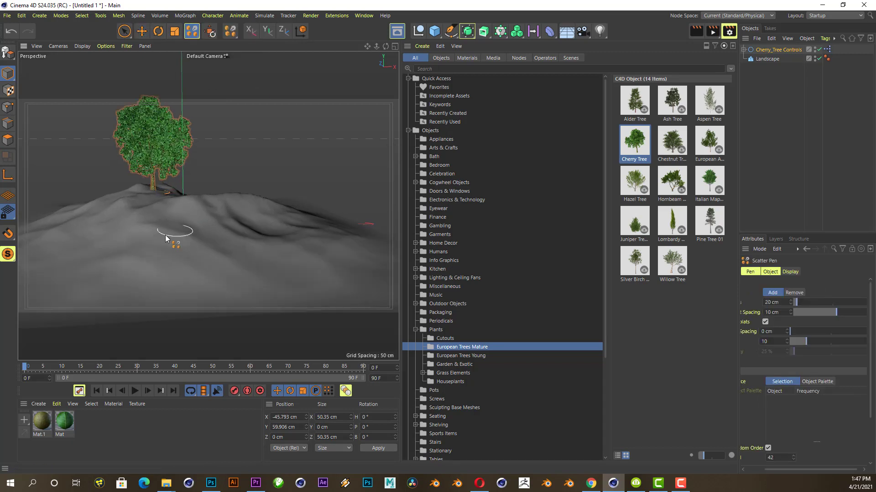
{"action": "left_click", "coordinate": [109, 200]}
{"action": "left_click", "coordinate": [231, 206]}
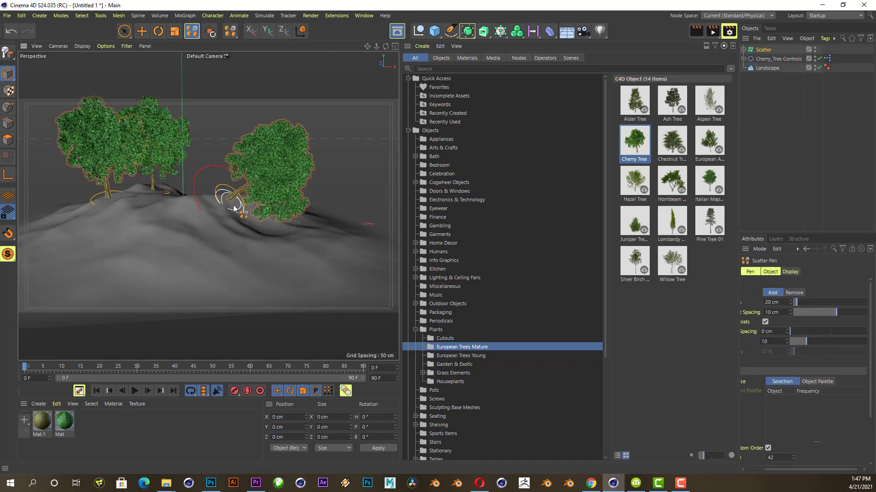
{"action": "left_click", "coordinate": [332, 236]}
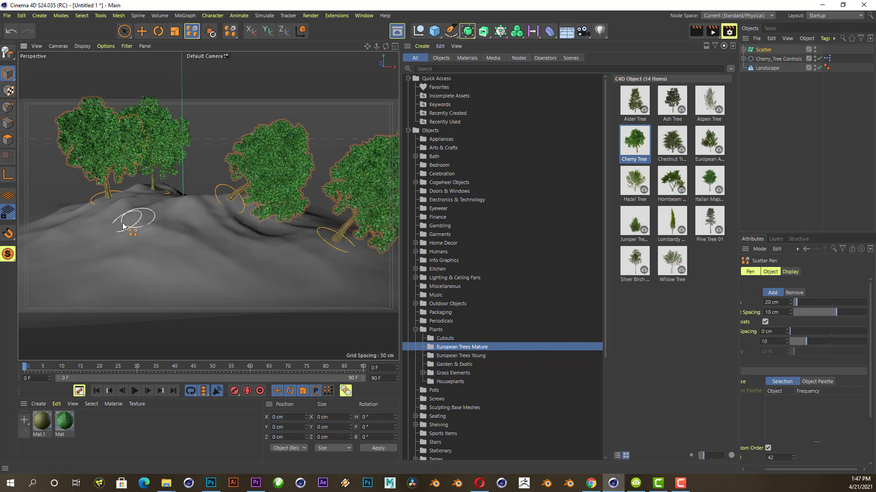
{"action": "left_click", "coordinate": [91, 239]}
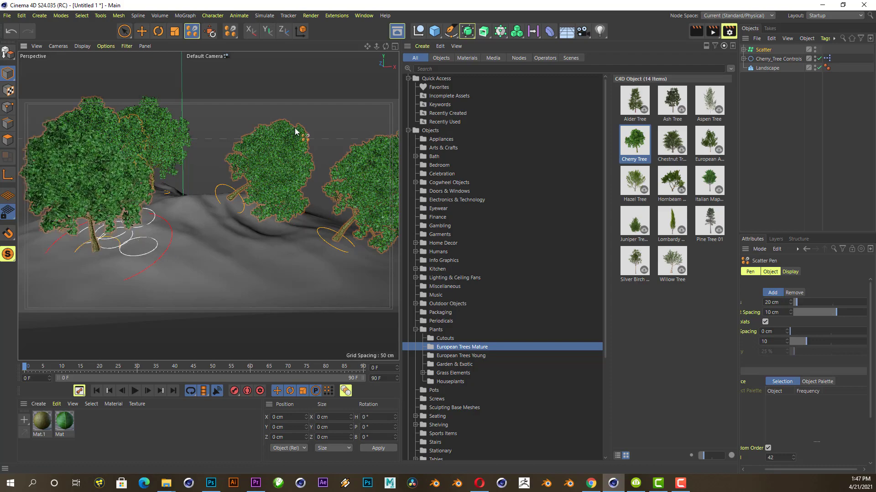
{"action": "mouse_move", "coordinate": [386, 46]}
{"action": "left_mouse_down"}
{"action": "mouse_move", "coordinate": [208, 206]}
{"action": "mouse_move", "coordinate": [231, 211]}
{"action": "left_mouse_up"}
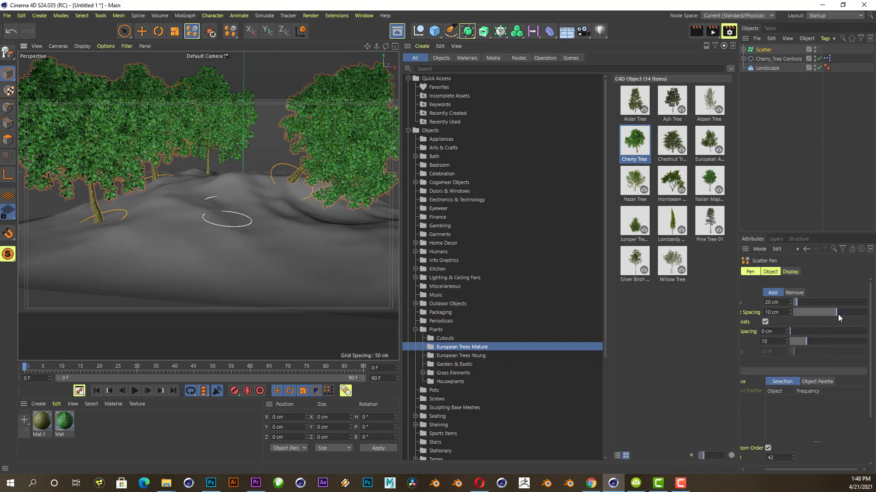
- Reduce the Scatter Pen tree spacing, paint a dense test cluster, then undo it
{"action": "left_click_drag", "start_coordinate": [838, 318], "coordinate": [763, 323]}
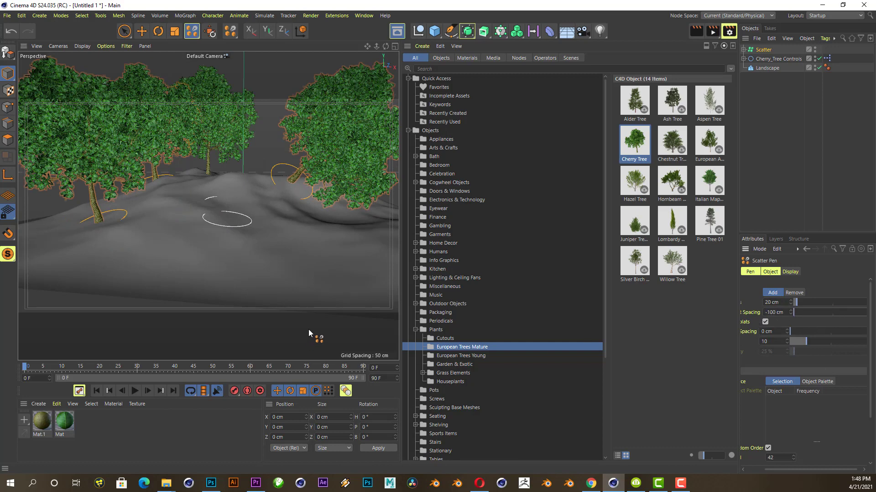
{"action": "left_click_drag", "start_coordinate": [212, 203], "coordinate": [226, 212]}
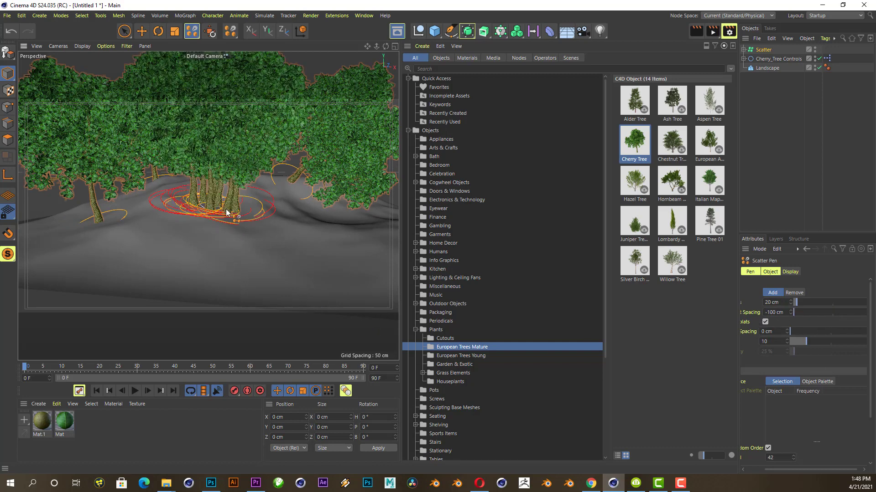
{"action": "scroll", "coordinate": [176, 241], "scroll_direction": "down", "scroll_amount": 3}
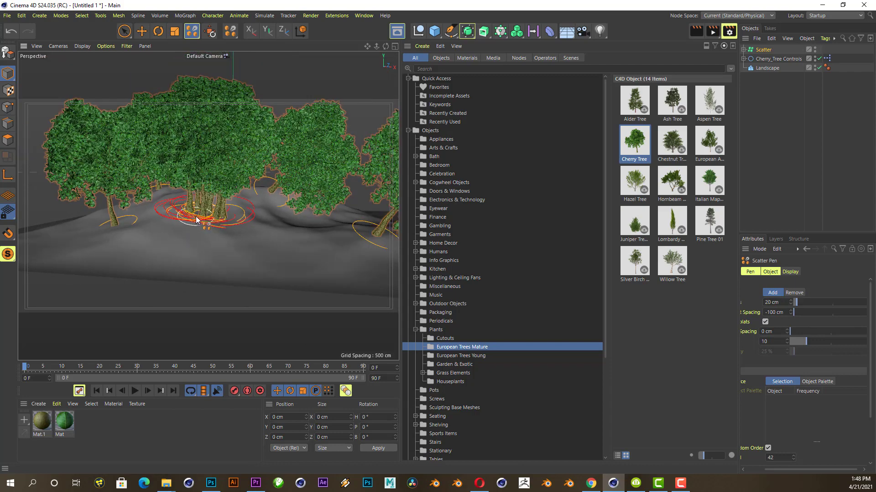
{"action": "key", "text": "ctrl+z"}
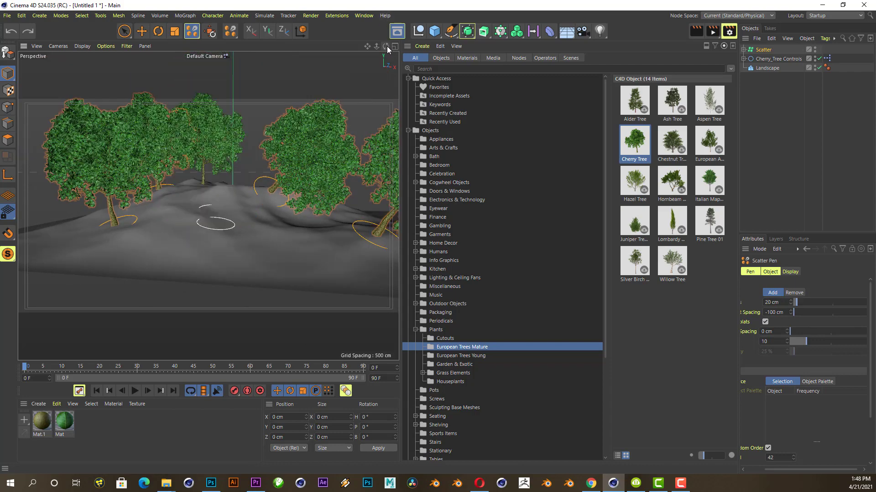
- Paint cherry trees along the terrain's left edge and lower-left corner, then inspect them from low
{"action": "left_click_drag", "start_coordinate": [387, 49], "coordinate": [44, 257]}
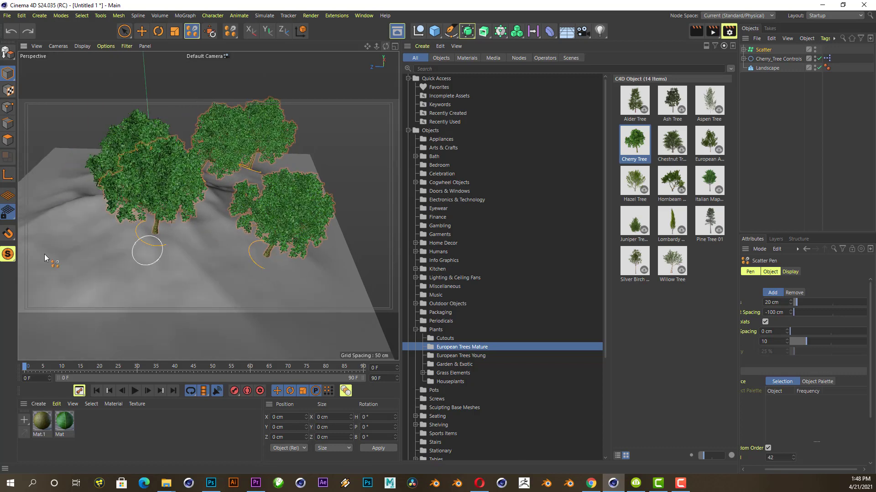
{"action": "left_click_drag", "start_coordinate": [53, 195], "coordinate": [48, 197]}
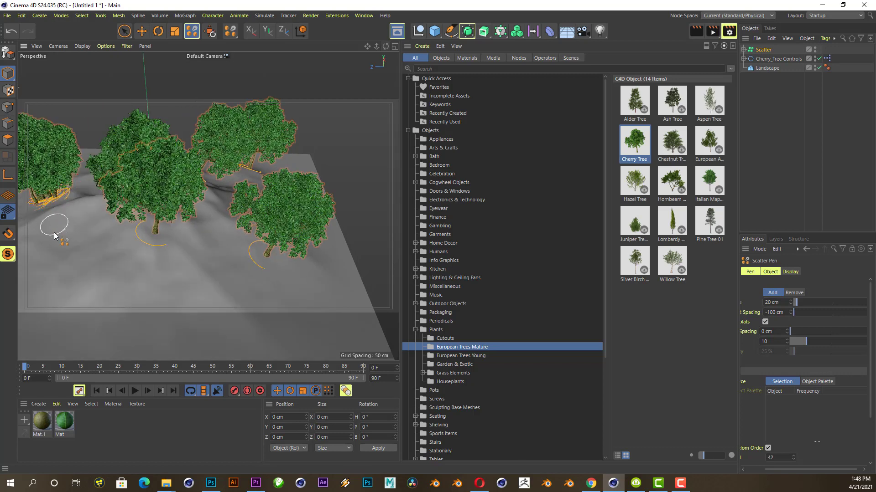
{"action": "left_click_drag", "start_coordinate": [54, 236], "coordinate": [100, 272]}
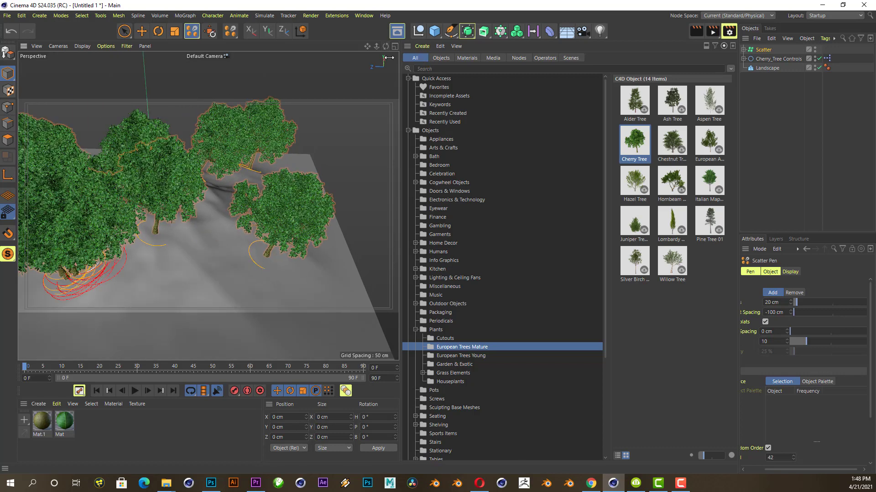
{"action": "mouse_move", "coordinate": [384, 51]}
{"action": "left_mouse_down"}
{"action": "mouse_move", "coordinate": [208, 206]}
{"action": "mouse_move", "coordinate": [307, 201]}
{"action": "left_mouse_up"}
{"action": "scroll", "coordinate": [313, 205], "scroll_direction": "up", "scroll_amount": 5}
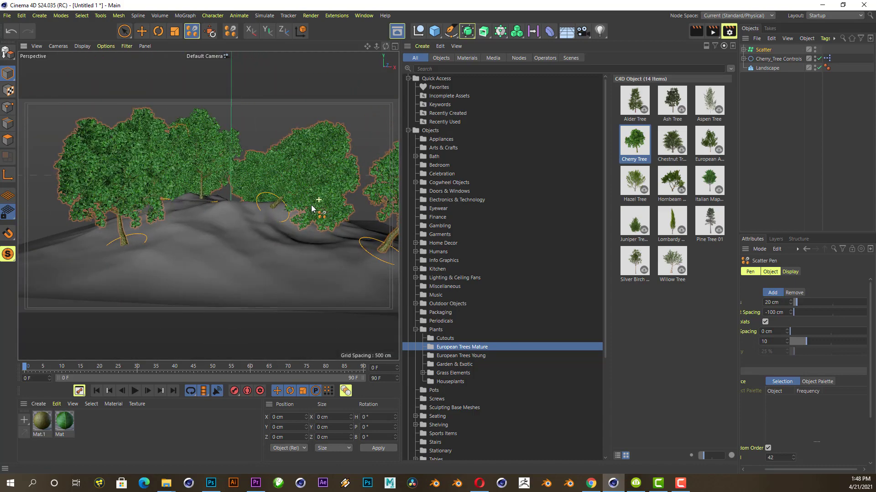
{"action": "scroll", "coordinate": [257, 176], "scroll_direction": "up", "scroll_amount": 2}
{"action": "scroll", "coordinate": [247, 193], "scroll_direction": "down", "scroll_amount": 1}
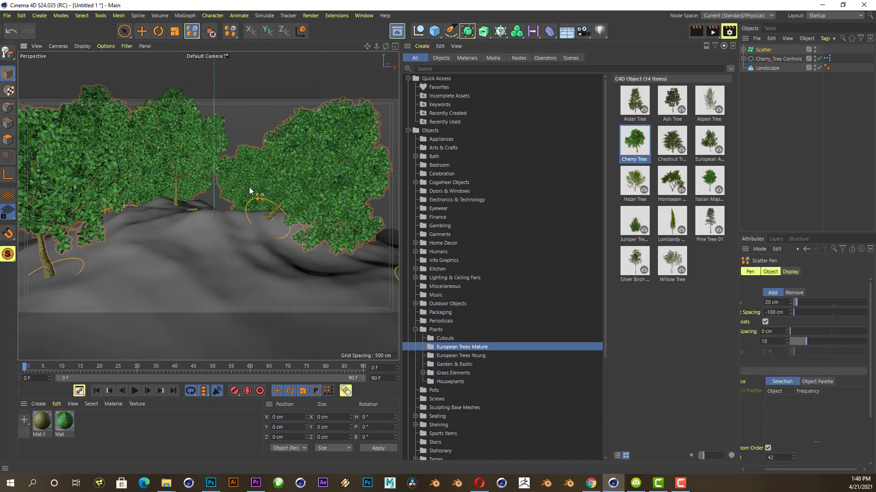
{"action": "scroll", "coordinate": [251, 190], "scroll_direction": "down", "scroll_amount": 1}
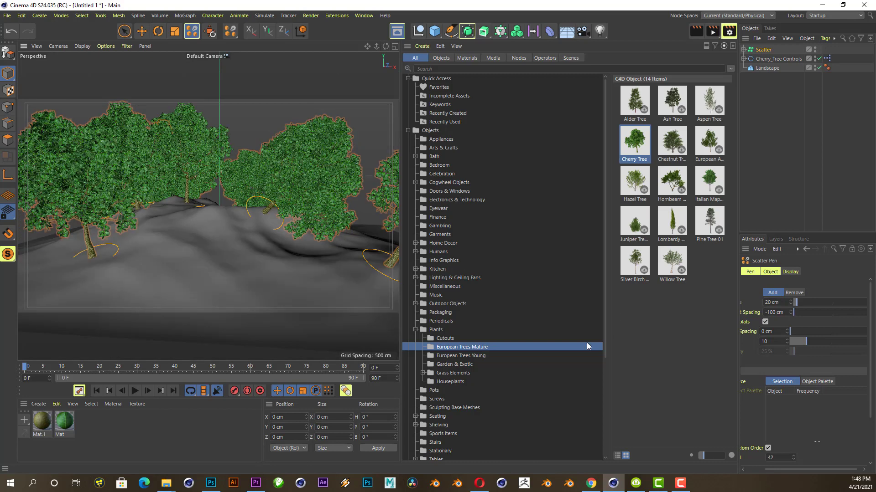
- Load Dandelion 02 – Buds & Flowers from Plants > Grass Elements > Medium Resolution
{"action": "left_click", "coordinate": [470, 358]}
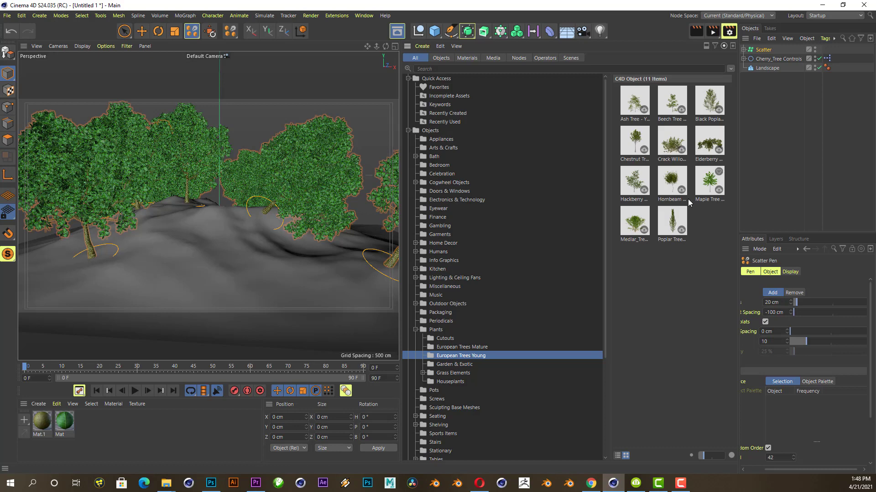
{"action": "left_click", "coordinate": [459, 367]}
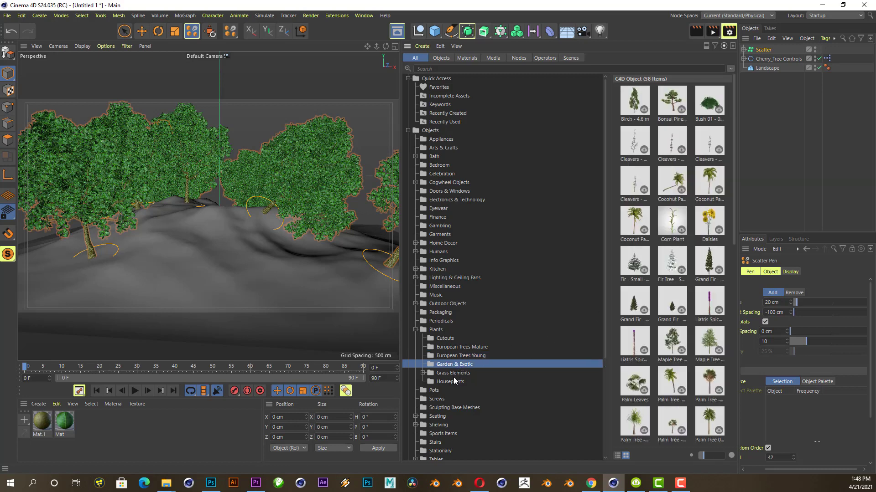
{"action": "left_click", "coordinate": [454, 375]}
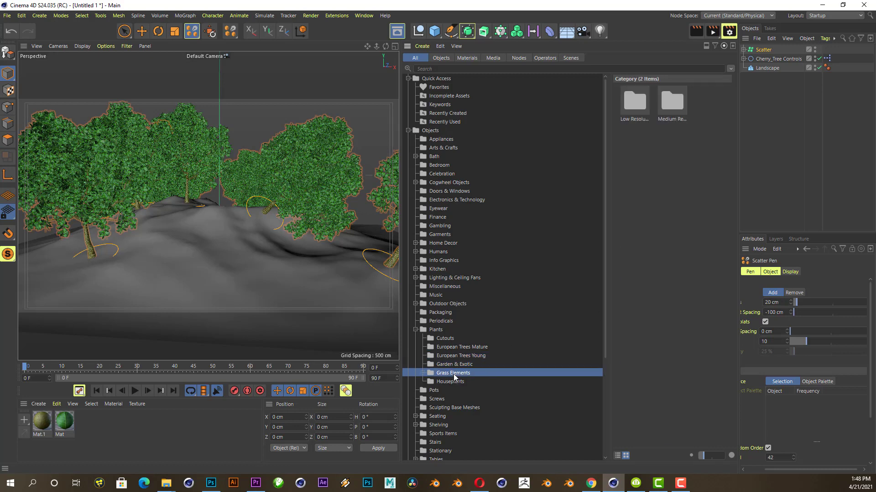
{"action": "left_click", "coordinate": [423, 373]}
{"action": "left_click", "coordinate": [459, 384]}
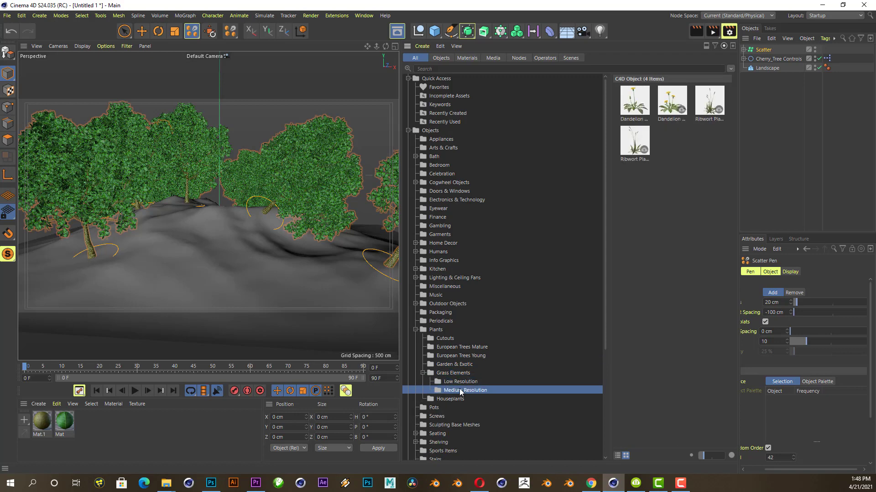
{"action": "double_click", "coordinate": [637, 103]}
{"action": "scroll", "coordinate": [186, 247], "scroll_direction": "up", "scroll_amount": 2}
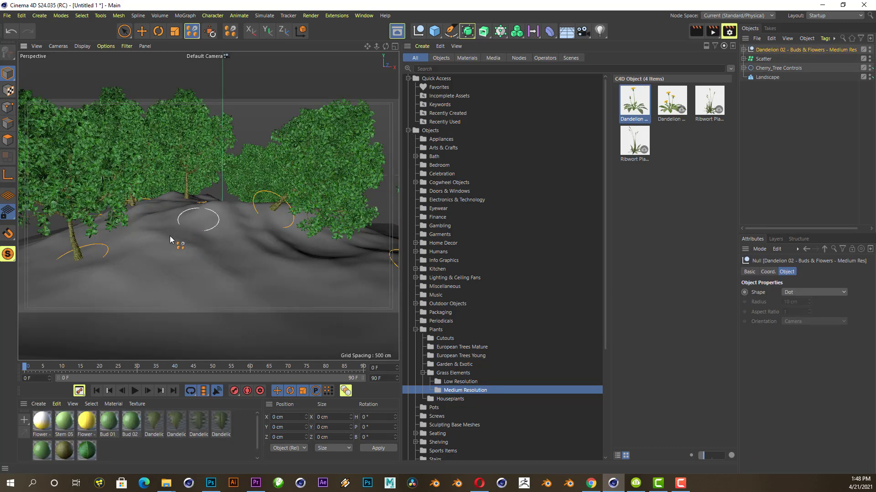
- Paint dandelions across the front, left and centre-left ground of the terrain
{"action": "mouse_move", "coordinate": [170, 239]}
{"action": "left_mouse_down"}
{"action": "mouse_move", "coordinate": [293, 280]}
{"action": "mouse_move", "coordinate": [365, 269]}
{"action": "mouse_move", "coordinate": [256, 303]}
{"action": "mouse_move", "coordinate": [47, 292]}
{"action": "left_mouse_up"}
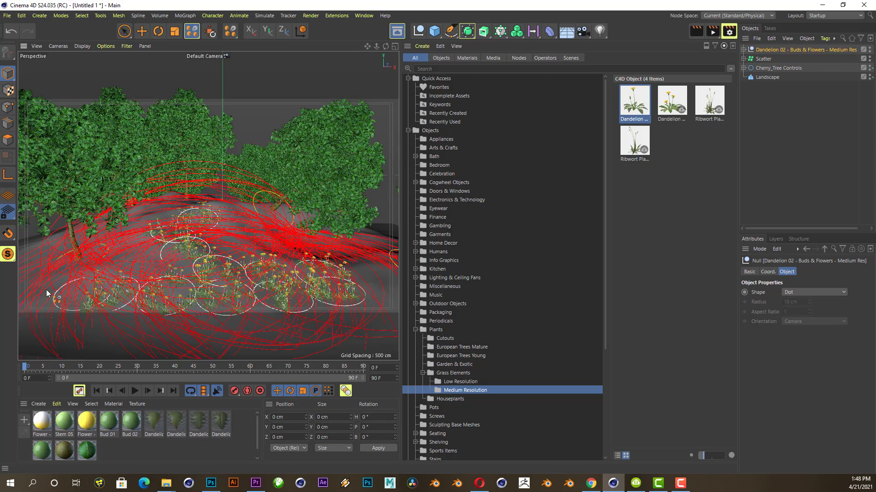
{"action": "scroll", "coordinate": [334, 178], "scroll_direction": "down", "scroll_amount": 3}
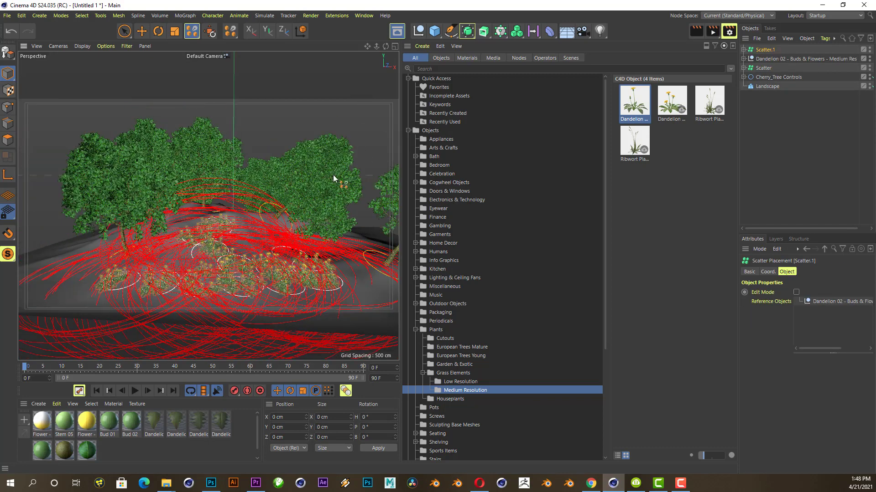
{"action": "left_click_drag", "start_coordinate": [386, 51], "coordinate": [208, 206]}
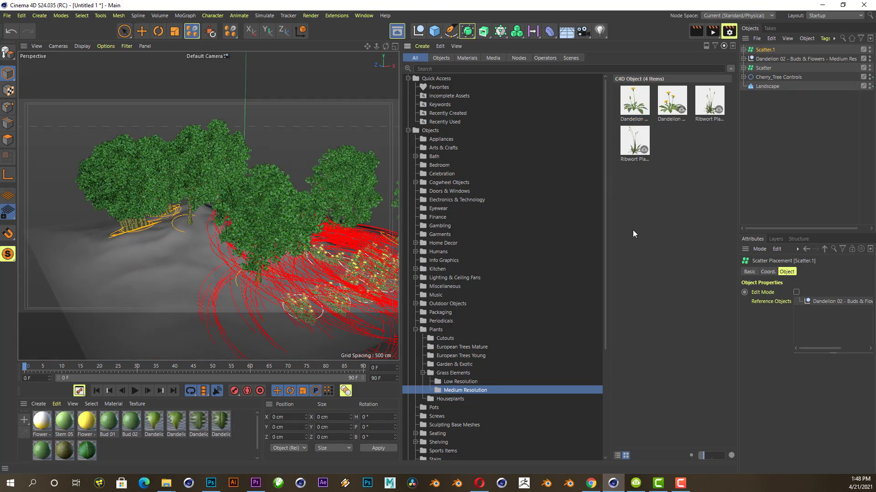
{"action": "scroll", "coordinate": [202, 273], "scroll_direction": "up", "scroll_amount": 3}
{"action": "mouse_move", "coordinate": [202, 274]}
{"action": "left_mouse_down"}
{"action": "mouse_move", "coordinate": [197, 289]}
{"action": "mouse_move", "coordinate": [383, 285]}
{"action": "left_mouse_up"}
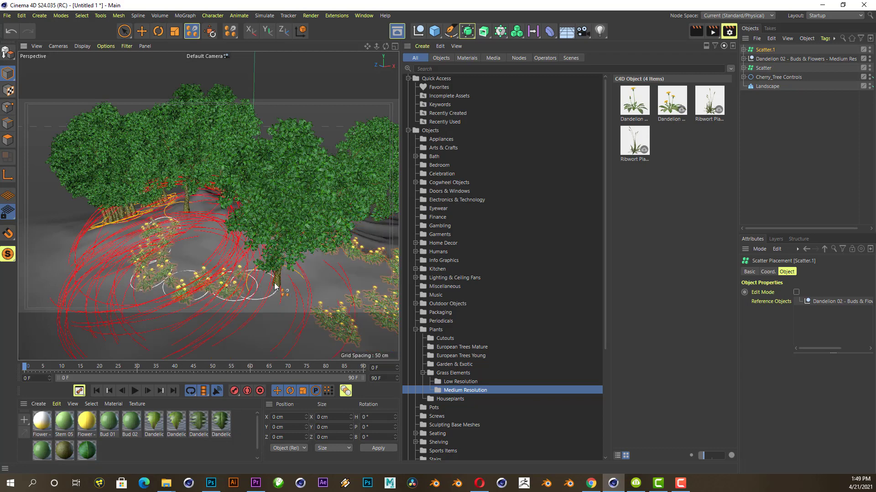
{"action": "left_click_drag", "start_coordinate": [214, 216], "coordinate": [185, 263]}
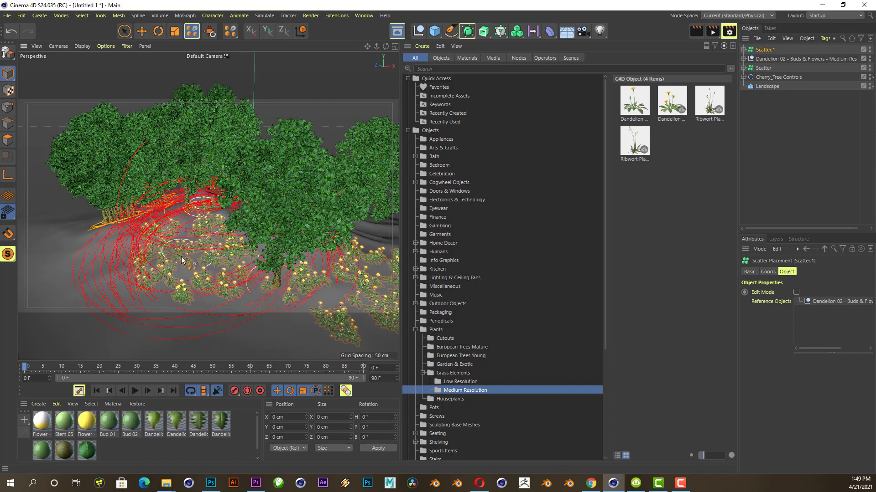
- Paint more dandelion clumps on the right-hand ground and around the central trees
{"action": "left_click_drag", "start_coordinate": [386, 50], "coordinate": [355, 59]}
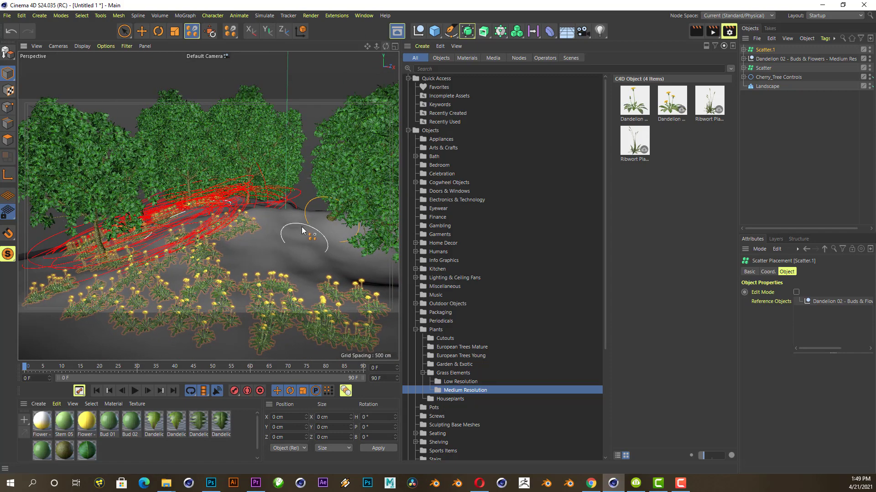
{"action": "mouse_move", "coordinate": [292, 242]}
{"action": "left_mouse_down"}
{"action": "mouse_move", "coordinate": [342, 228]}
{"action": "mouse_move", "coordinate": [392, 280]}
{"action": "mouse_move", "coordinate": [304, 287]}
{"action": "left_mouse_up"}
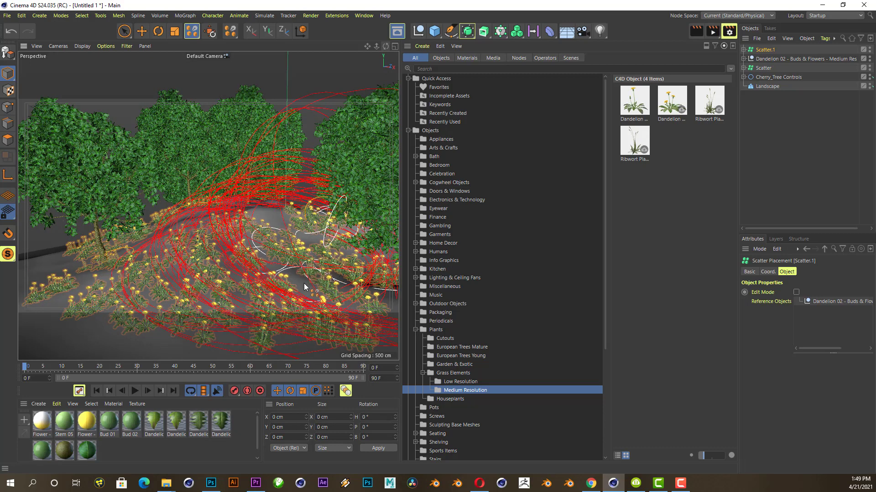
{"action": "mouse_move", "coordinate": [121, 268]}
{"action": "left_mouse_down", "text": "alt"}
{"action": "mouse_move", "coordinate": [324, 255]}
{"action": "mouse_move", "coordinate": [337, 273]}
{"action": "mouse_move", "coordinate": [284, 298]}
{"action": "mouse_move", "coordinate": [322, 325]}
{"action": "mouse_move", "coordinate": [368, 326]}
{"action": "mouse_move", "coordinate": [381, 313]}
{"action": "mouse_move", "coordinate": [355, 332]}
{"action": "mouse_move", "coordinate": [269, 334]}
{"action": "mouse_move", "coordinate": [141, 310]}
{"action": "left_mouse_up", "text": "alt"}
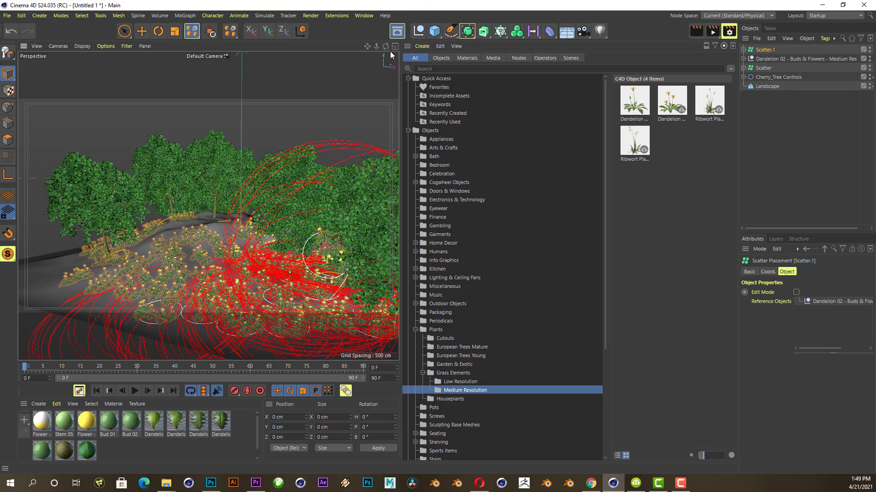
{"action": "left_click_drag", "start_coordinate": [386, 53], "coordinate": [208, 206]}
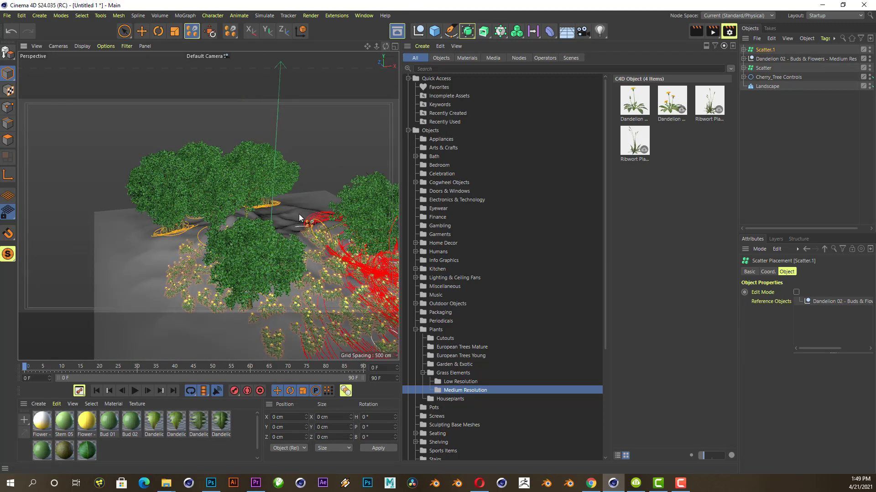
{"action": "mouse_move", "coordinate": [300, 218]}
{"action": "left_mouse_down"}
{"action": "mouse_move", "coordinate": [337, 212]}
{"action": "mouse_move", "coordinate": [166, 253]}
{"action": "mouse_move", "coordinate": [162, 272]}
{"action": "mouse_move", "coordinate": [191, 329]}
{"action": "mouse_move", "coordinate": [245, 351]}
{"action": "mouse_move", "coordinate": [148, 348]}
{"action": "mouse_move", "coordinate": [130, 338]}
{"action": "mouse_move", "coordinate": [114, 247]}
{"action": "mouse_move", "coordinate": [165, 228]}
{"action": "left_mouse_up"}
{"action": "mouse_move", "coordinate": [387, 46]}
{"action": "left_mouse_down"}
{"action": "mouse_move", "coordinate": [208, 205]}
{"action": "mouse_move", "coordinate": [345, 182]}
{"action": "left_mouse_up"}
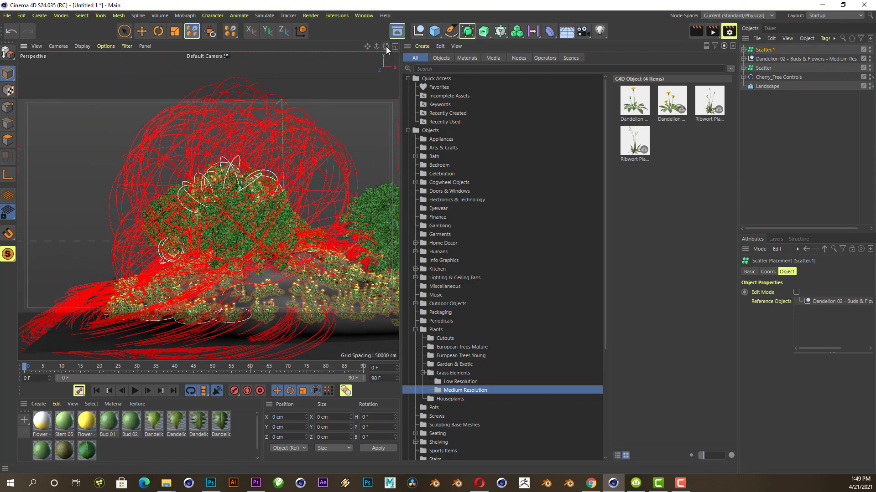
{"action": "left_click_drag", "start_coordinate": [387, 49], "coordinate": [208, 205]}
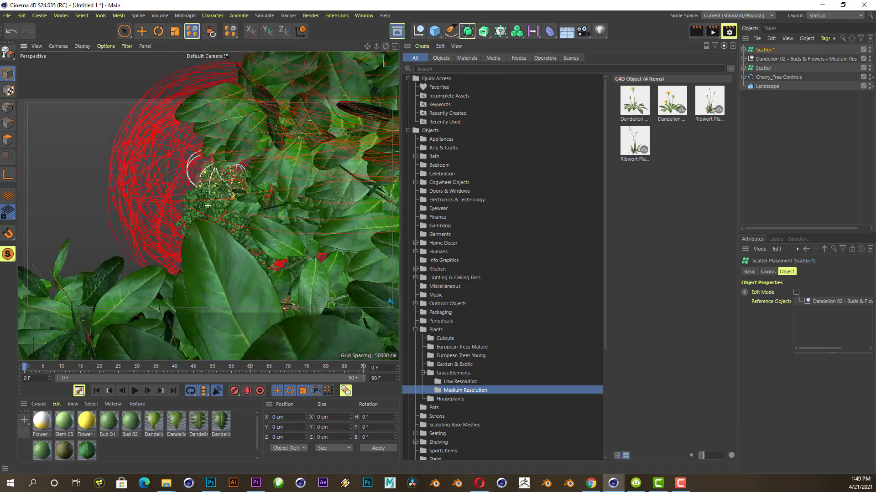
{"action": "mouse_move", "coordinate": [208, 206]}
{"action": "left_mouse_down"}
{"action": "mouse_move", "coordinate": [363, 47]}
{"action": "mouse_move", "coordinate": [208, 205]}
{"action": "mouse_move", "coordinate": [373, 51]}
{"action": "left_mouse_up"}
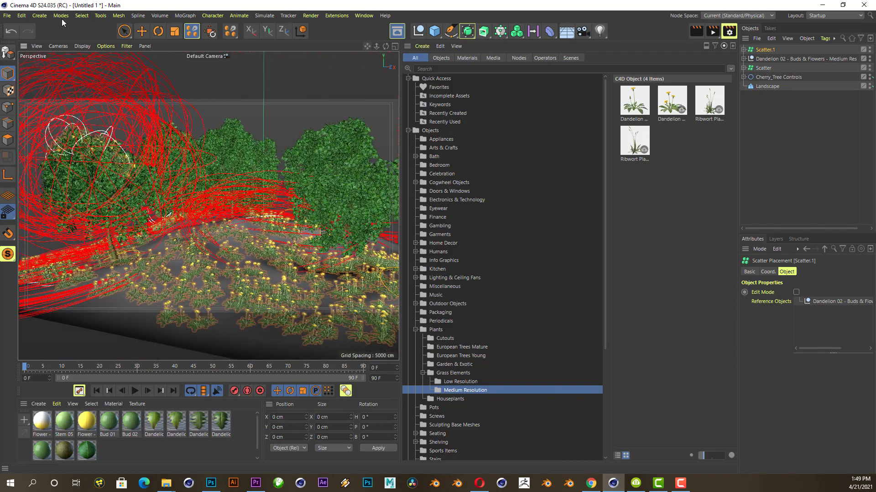
- Switch to the Move tool and zoom the viewport
{"action": "left_click", "coordinate": [142, 30]}
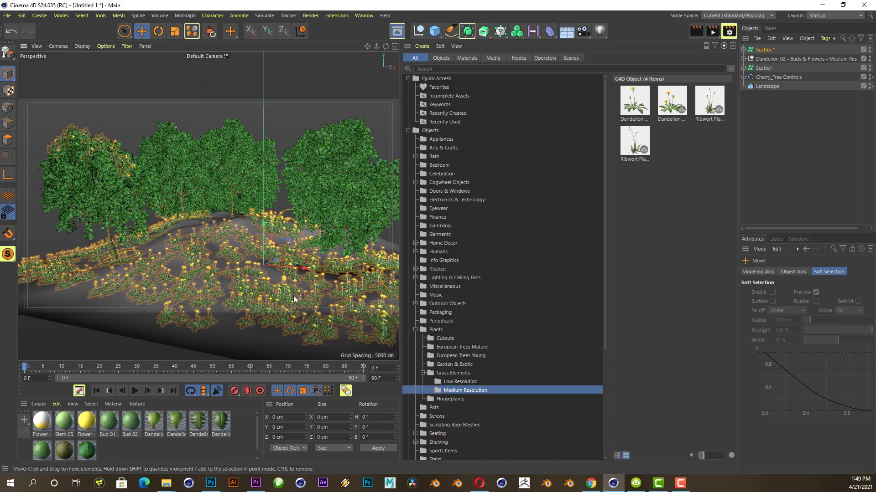
{"action": "scroll", "coordinate": [149, 128], "scroll_direction": "up", "scroll_amount": 2}
{"action": "scroll", "coordinate": [181, 164], "scroll_direction": "up", "scroll_amount": 2}
{"action": "scroll", "coordinate": [299, 250], "scroll_direction": "up", "scroll_amount": 3}
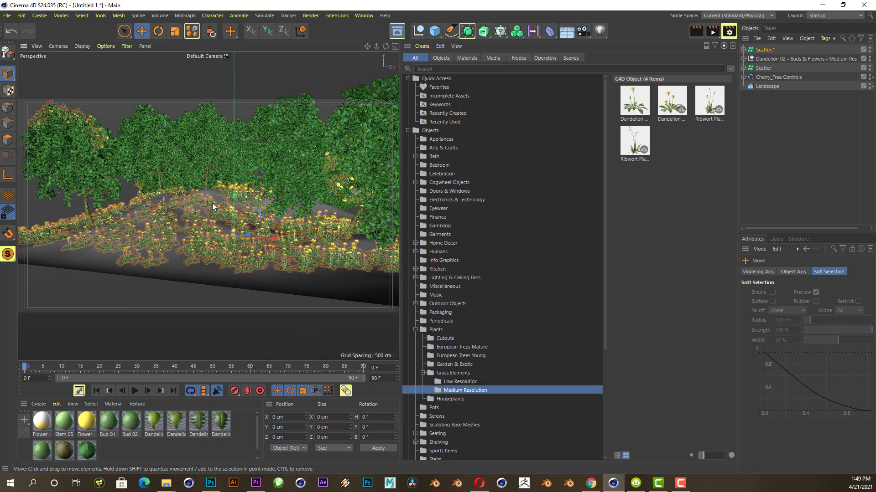
{"action": "scroll", "coordinate": [212, 205], "scroll_direction": "up", "scroll_amount": 2}
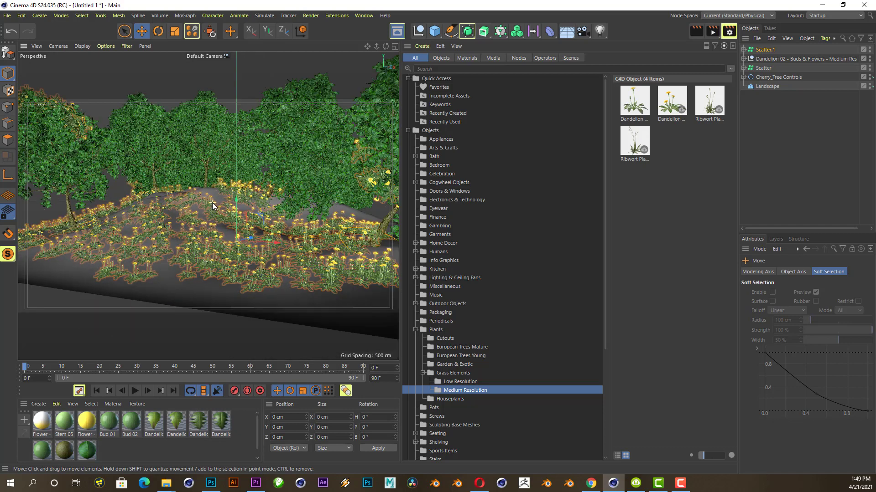
{"action": "scroll", "coordinate": [213, 205], "scroll_direction": "up", "scroll_amount": 2}
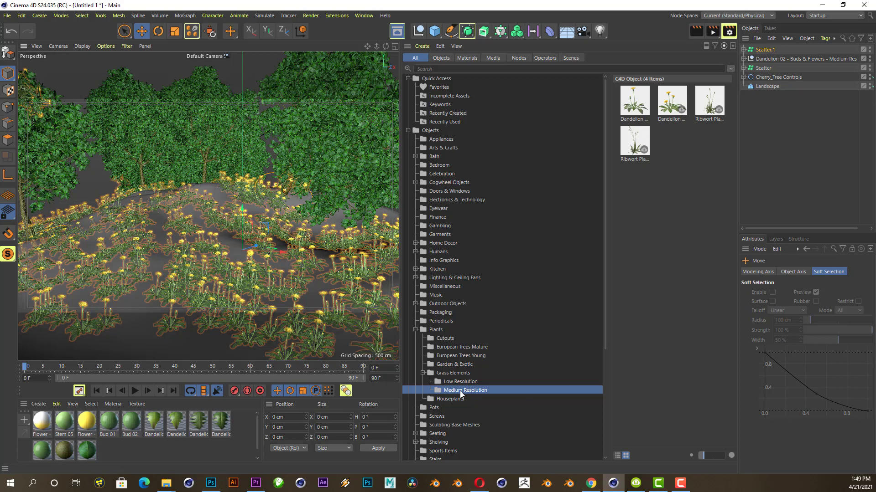
- Check Houseplants, then return to Garden & Exotic and scroll down to Thuja and Yucca
{"action": "left_click", "coordinate": [458, 373]}
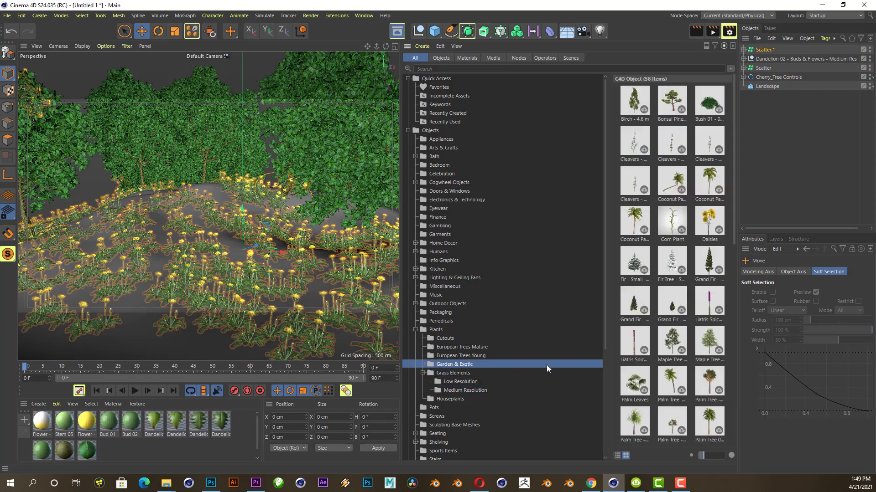
{"action": "left_click", "coordinate": [460, 399]}
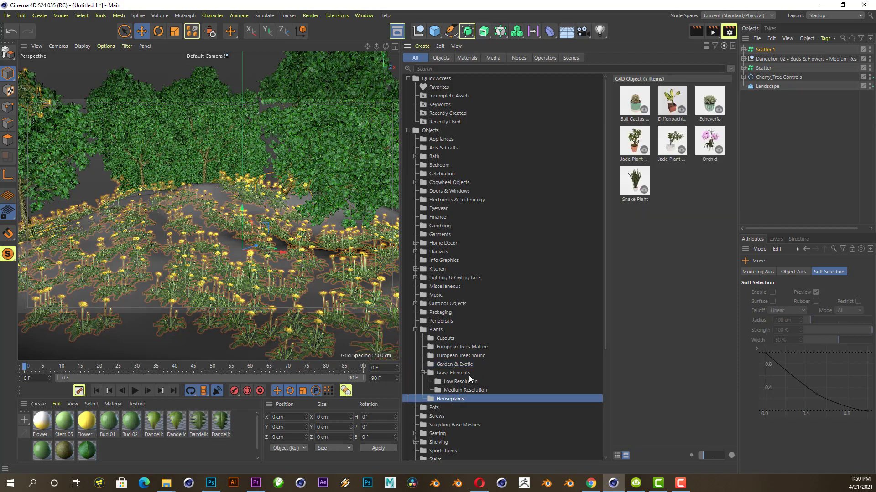
{"action": "left_click", "coordinate": [459, 368]}
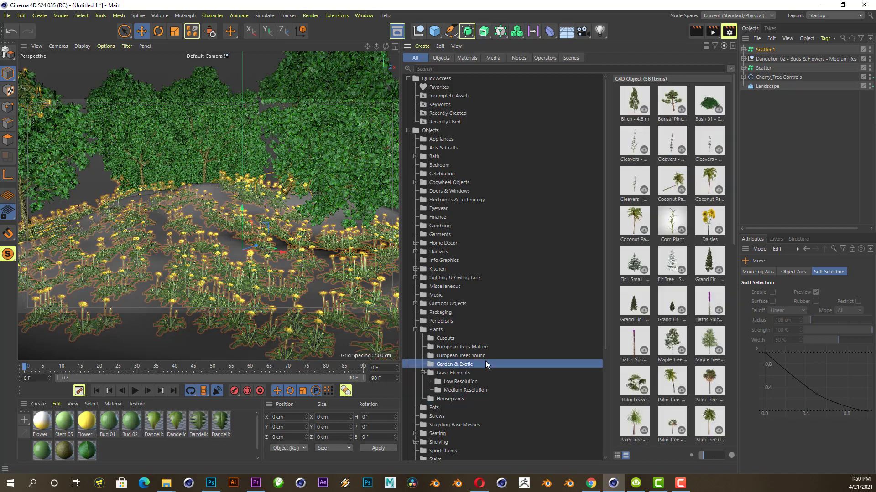
{"action": "scroll", "coordinate": [672, 315], "scroll_direction": "down", "scroll_amount": 5}
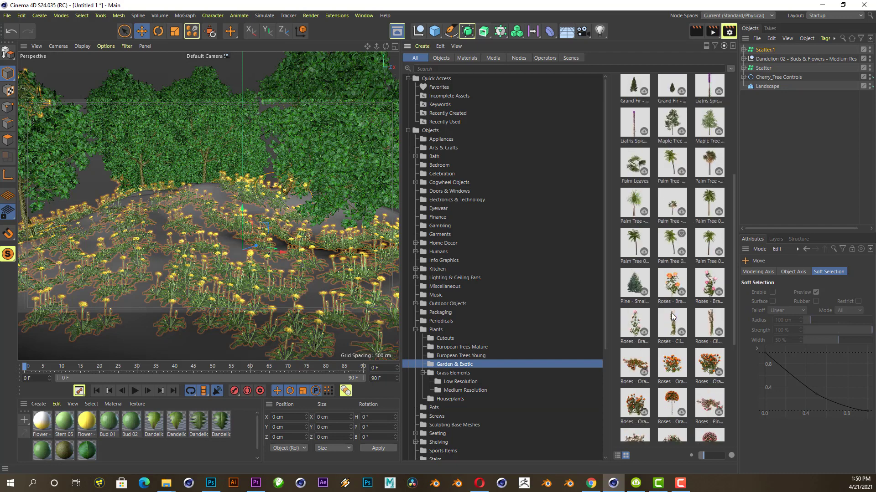
{"action": "scroll", "coordinate": [672, 316], "scroll_direction": "down", "scroll_amount": 4}
{"action": "scroll", "coordinate": [672, 316], "scroll_direction": "down", "scroll_amount": 2}
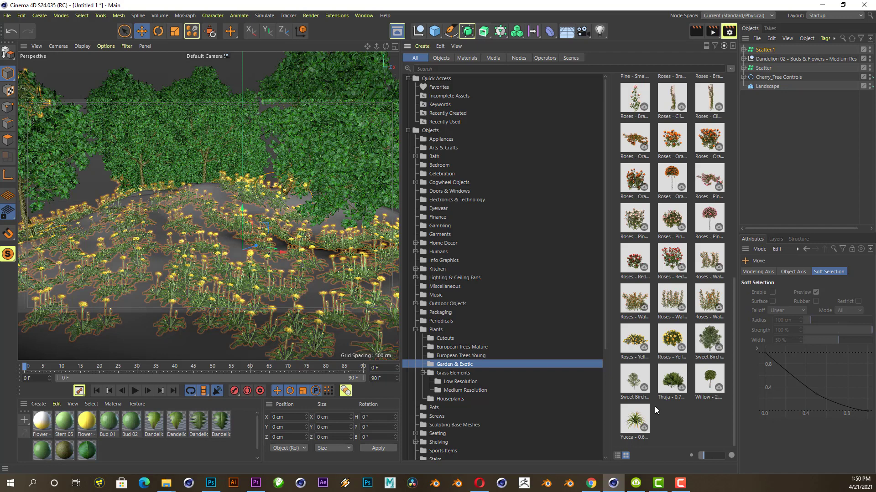
- Download the Thuja shrub, adding Thuja, Yucca and a new Scatter.2 to the scene
{"action": "double_click", "coordinate": [669, 385]}
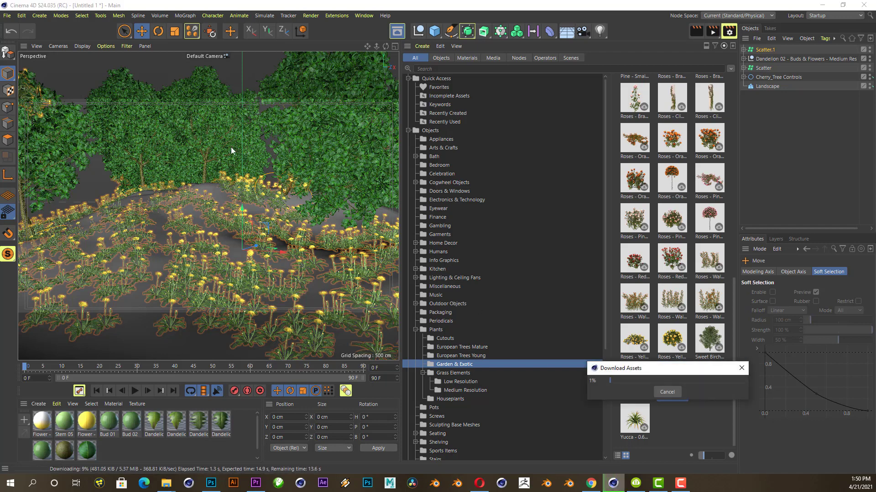
{"action": "left_click", "coordinate": [191, 31]}
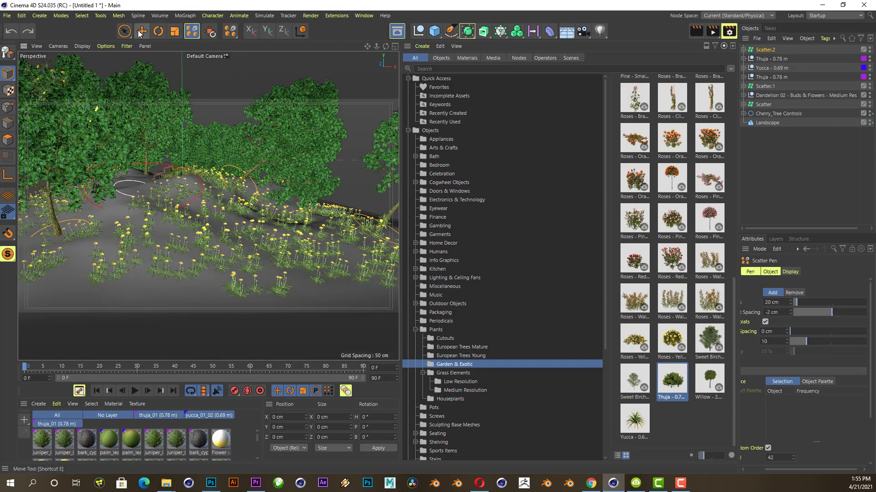
{"action": "left_click", "coordinate": [142, 31]}
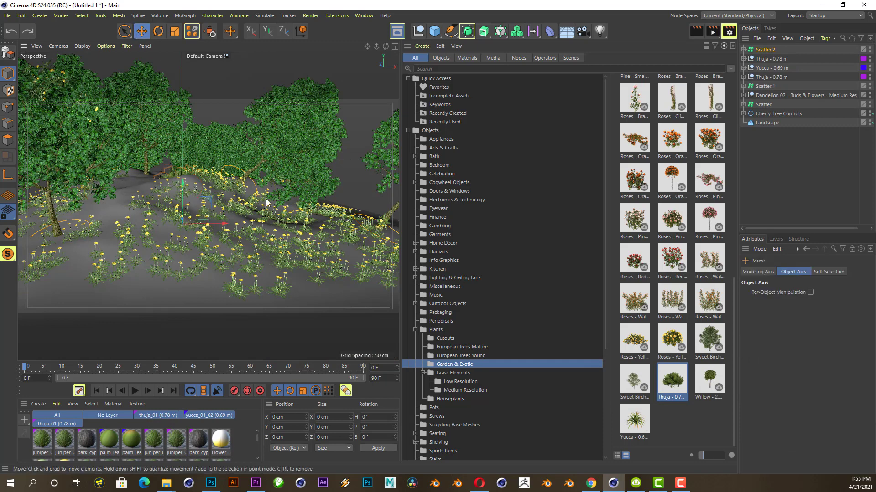
{"action": "scroll", "coordinate": [251, 212], "scroll_direction": "up", "scroll_amount": 1}
{"action": "scroll", "coordinate": [244, 183], "scroll_direction": "up", "scroll_amount": 1}
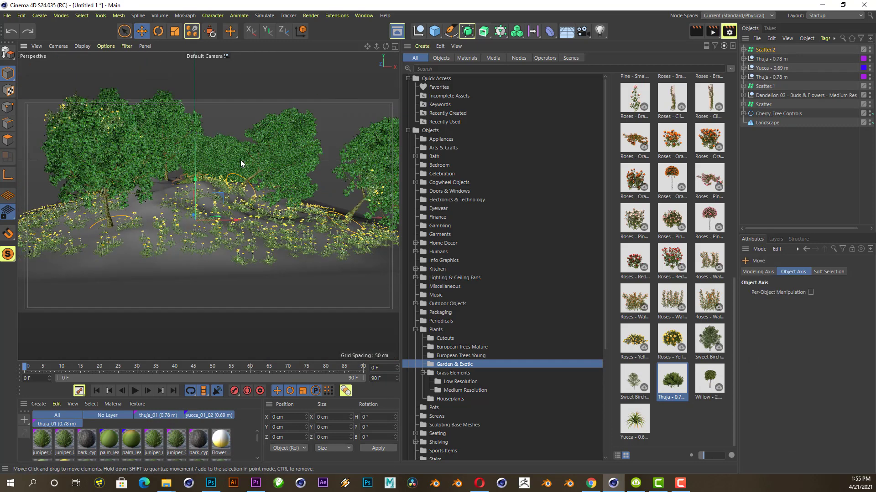
{"action": "scroll", "coordinate": [240, 161], "scroll_direction": "up", "scroll_amount": 1}
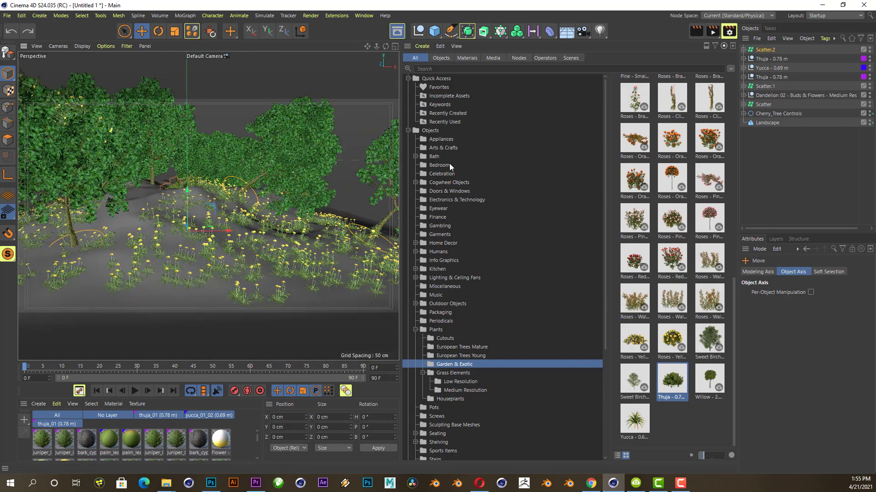
{"action": "scroll", "coordinate": [461, 314], "scroll_direction": "down", "scroll_amount": 5}
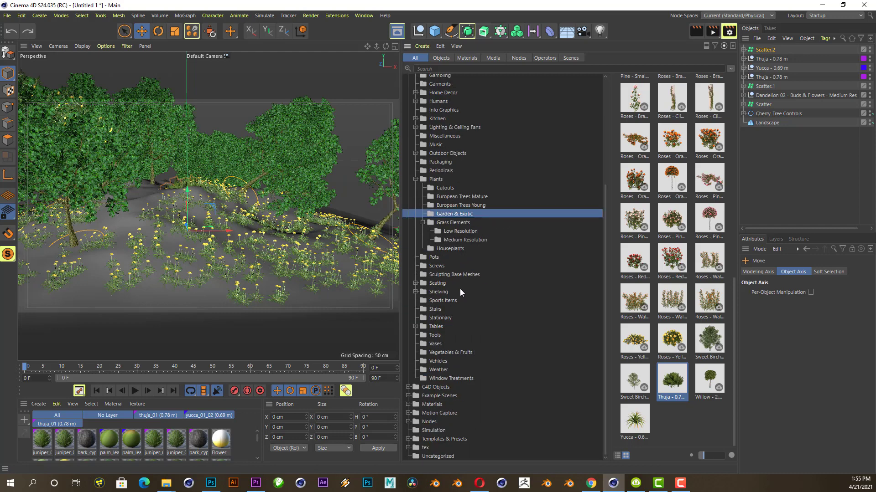
{"action": "left_click", "coordinate": [408, 404]}
- Find the Moss material in the Asset Browser's Ground materials and download it into the scene
{"action": "scroll", "coordinate": [480, 389], "scroll_direction": "down", "scroll_amount": 5}
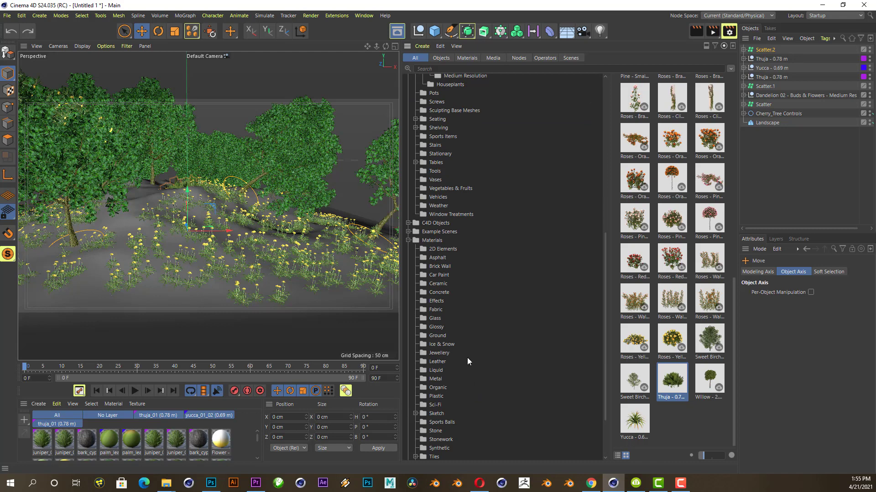
{"action": "left_click", "coordinate": [438, 319]}
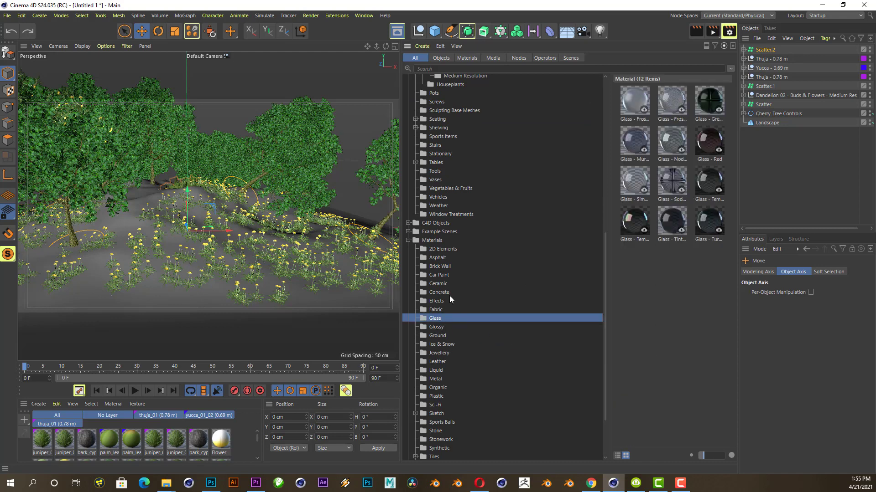
{"action": "scroll", "coordinate": [461, 296], "scroll_direction": "down", "scroll_amount": 2}
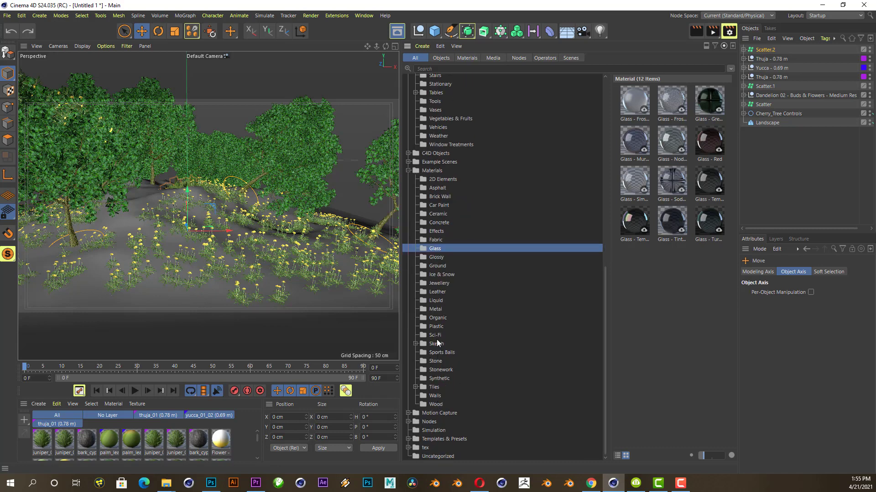
{"action": "left_click", "coordinate": [447, 266]}
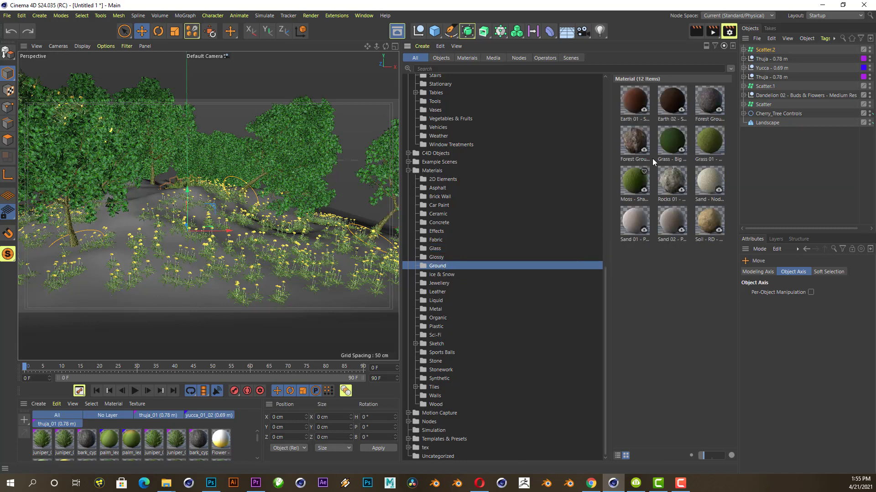
{"action": "left_click", "coordinate": [636, 183]}
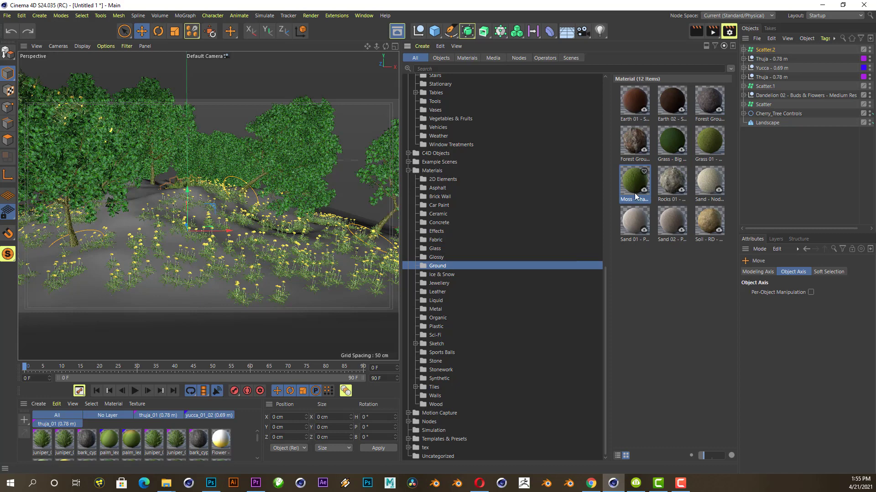
{"action": "double_click", "coordinate": [635, 181]}
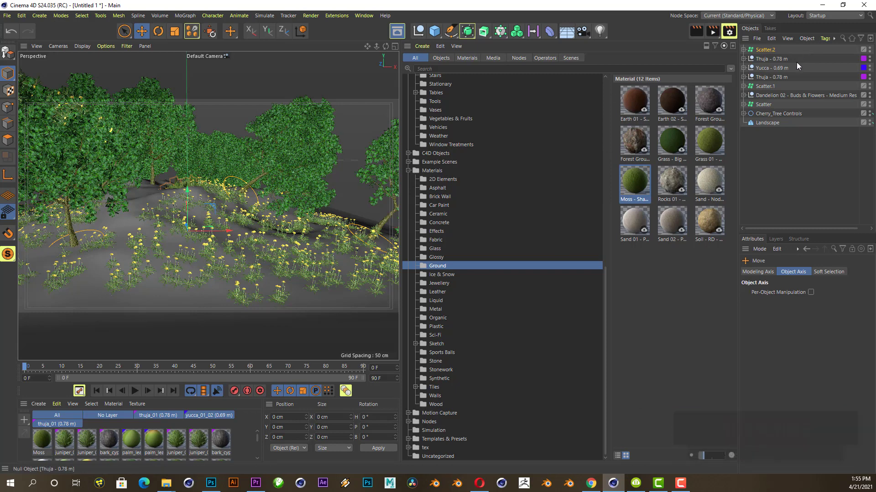
- Drag the Moss material onto the Landscape object, then widen and lower the viewport on the terrain
{"action": "left_click", "coordinate": [767, 122]}
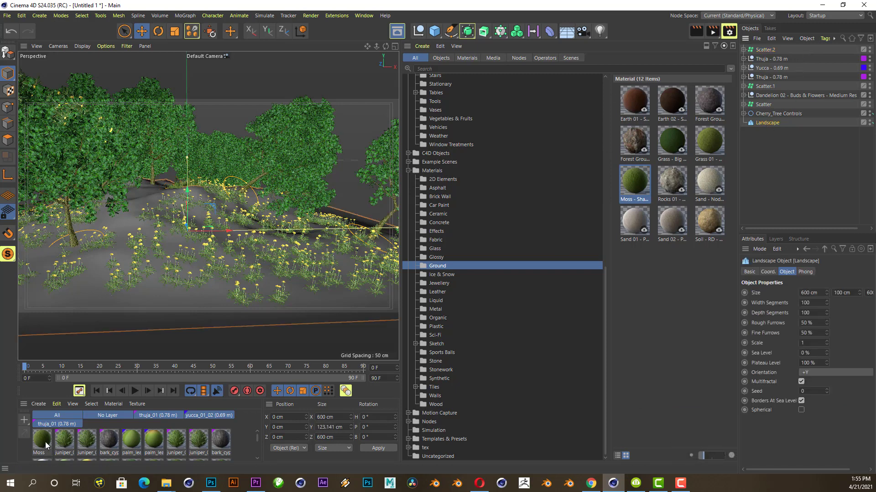
{"action": "left_click_drag", "start_coordinate": [46, 445], "coordinate": [124, 406]}
{"action": "left_click_drag", "start_coordinate": [772, 127], "coordinate": [771, 124]}
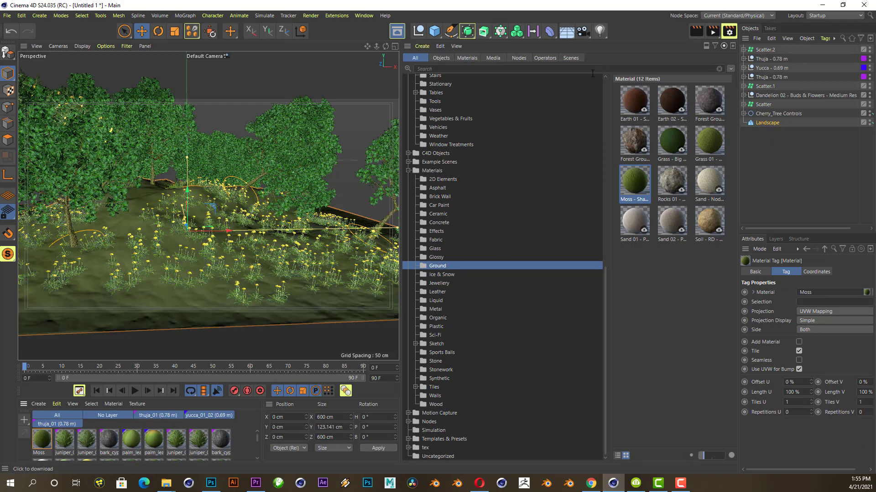
{"action": "left_click_drag", "start_coordinate": [400, 88], "coordinate": [542, 88]}
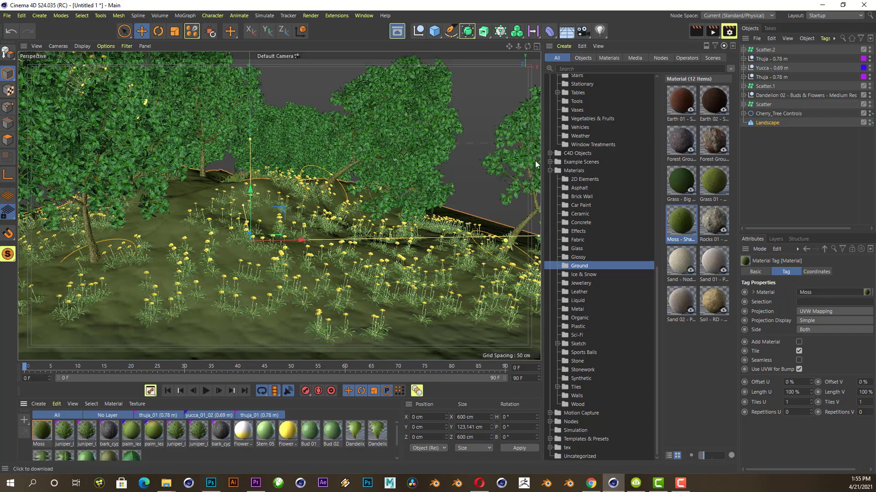
{"action": "left_click_drag", "start_coordinate": [530, 53], "coordinate": [278, 206], "text": "alt"}
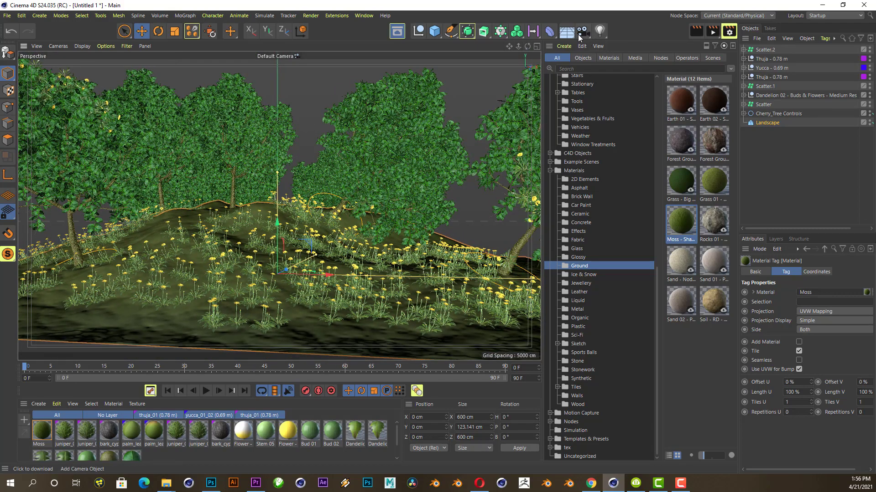
- Add a Physical Sky object, move the view closer to the hill, and start an interactive render
{"action": "left_click", "coordinate": [567, 31]}
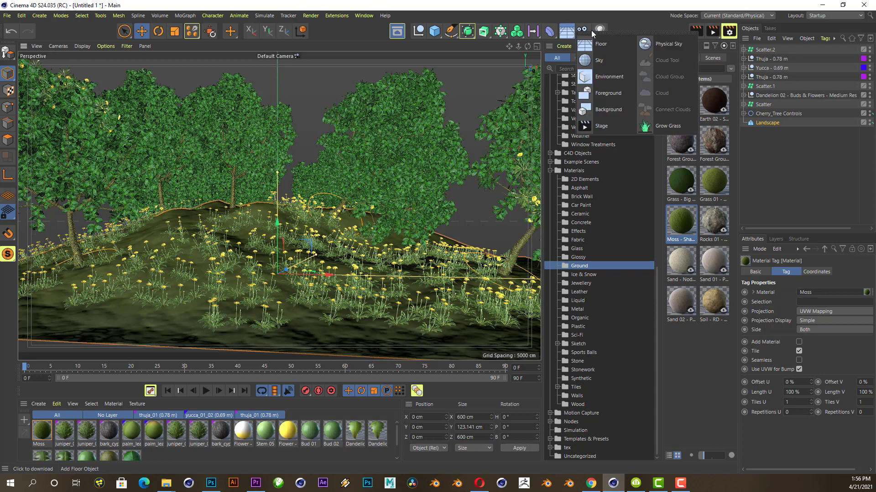
{"action": "left_click", "coordinate": [669, 44]}
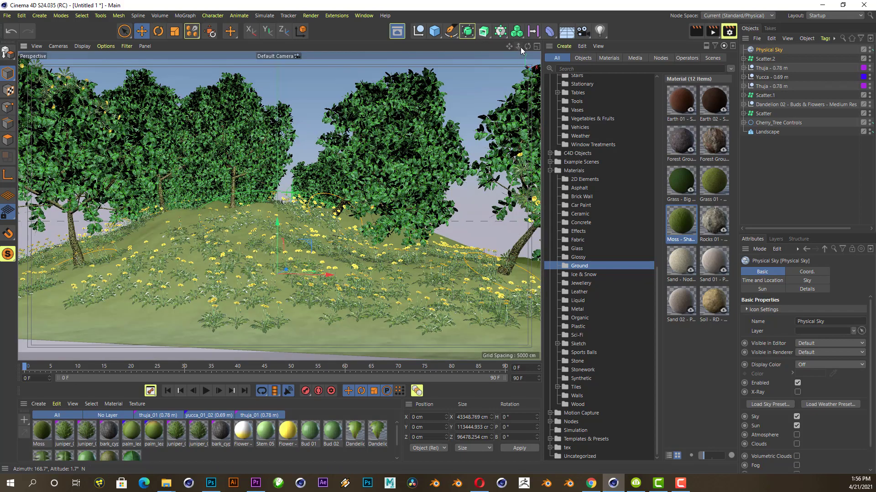
{"action": "left_click_drag", "start_coordinate": [520, 47], "coordinate": [538, 47]}
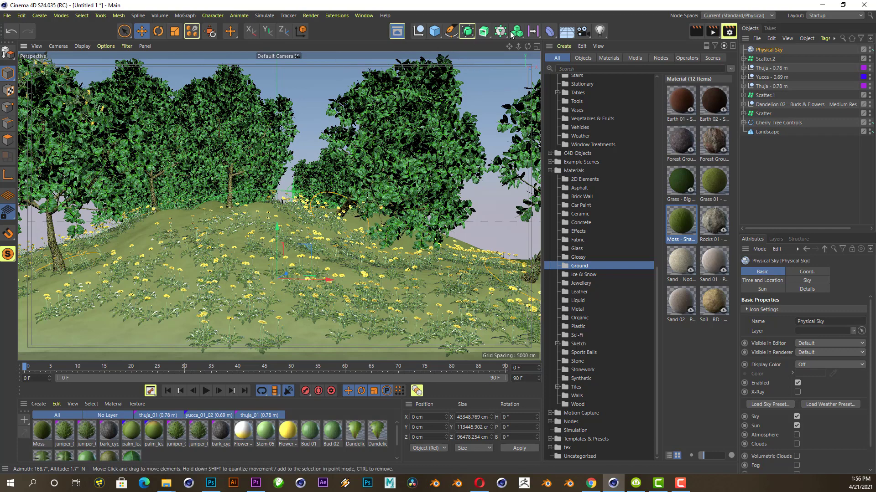
{"action": "left_click", "coordinate": [696, 31]}
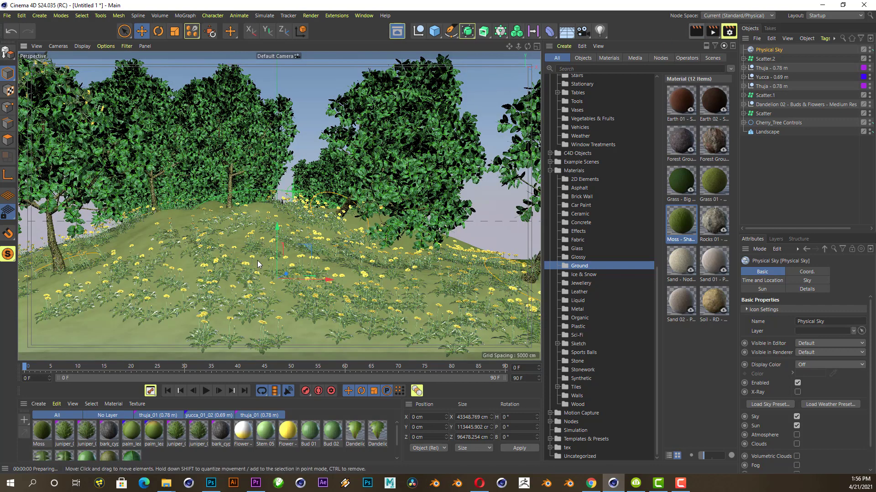